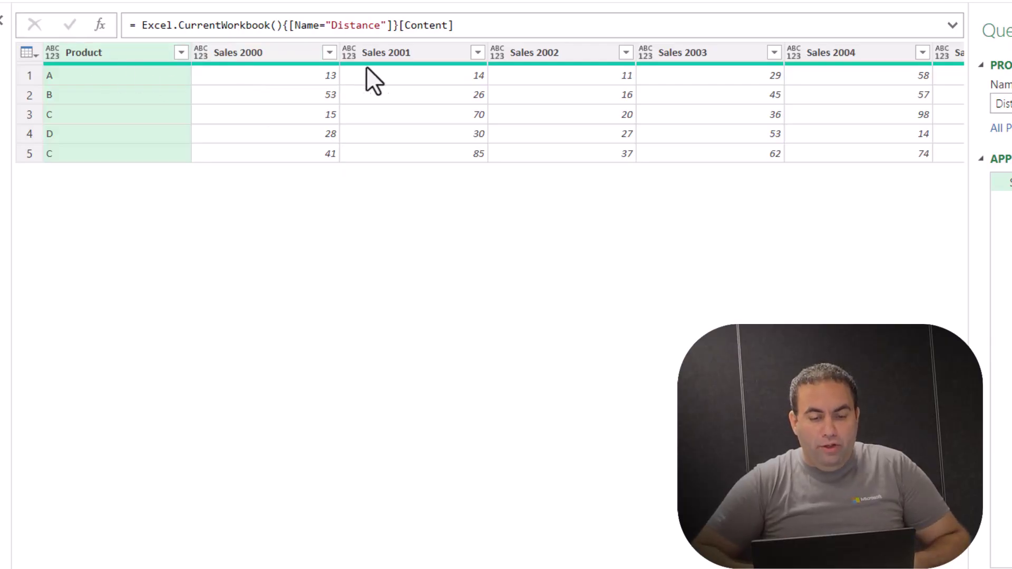
# Step: Remove every column except Product, Sales 2001, Sales 2002 and Sales 2003 using Remove Other Columns
pyautogui.keyDown('ctrl'); pyautogui.click(391, 52); pyautogui.keyUp('ctrl')
pyautogui.keyDown('ctrl'); pyautogui.click(552, 56); pyautogui.keyUp('ctrl')
pyautogui.keyDown('ctrl'); pyautogui.click(669, 57); pyautogui.keyUp('ctrl')
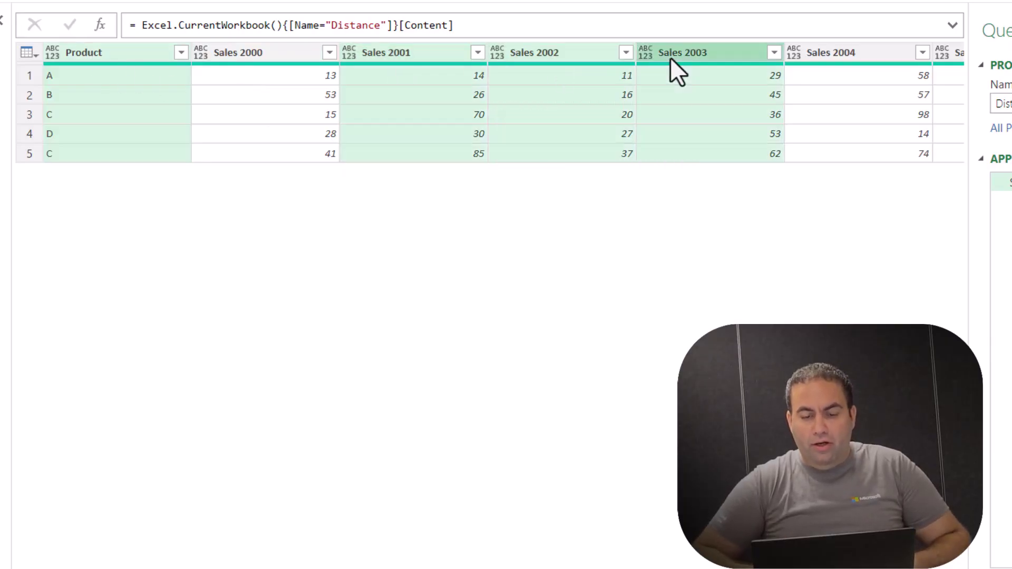
pyautogui.rightClick(670, 57)
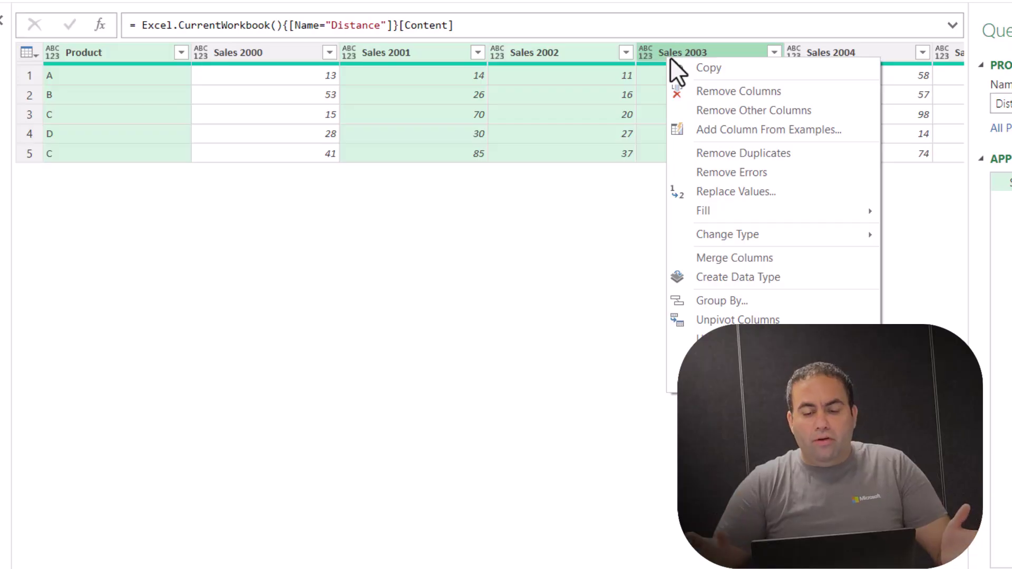
pyautogui.click(765, 110)
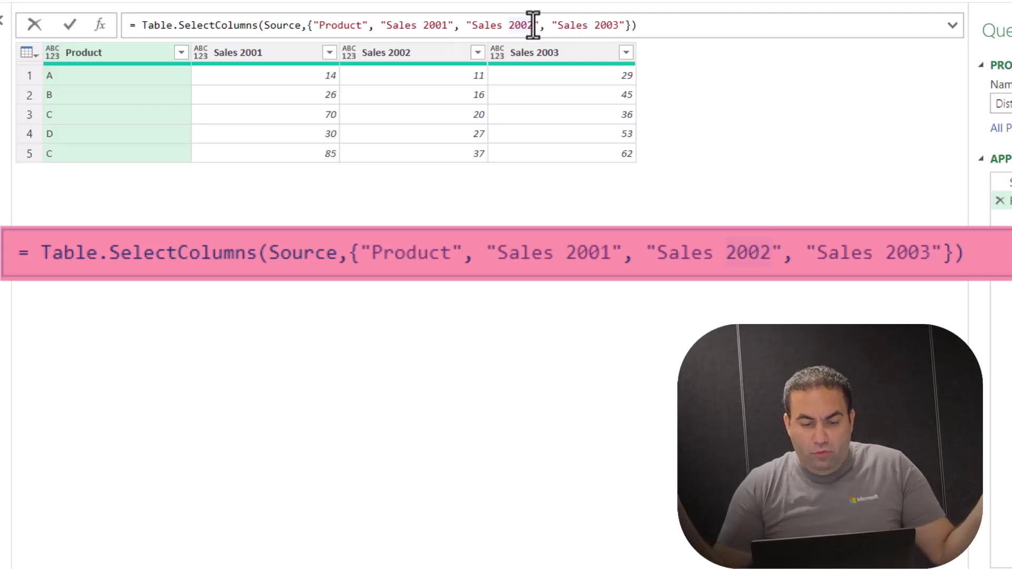
# Step: Change 'Sales 2002' to 'Sales 2020' in the Table.SelectColumns formula and apply it
pyautogui.click(534, 25)
pyautogui.press('BackSpace')
pyautogui.press('BackSpace')
pyautogui.write('20')
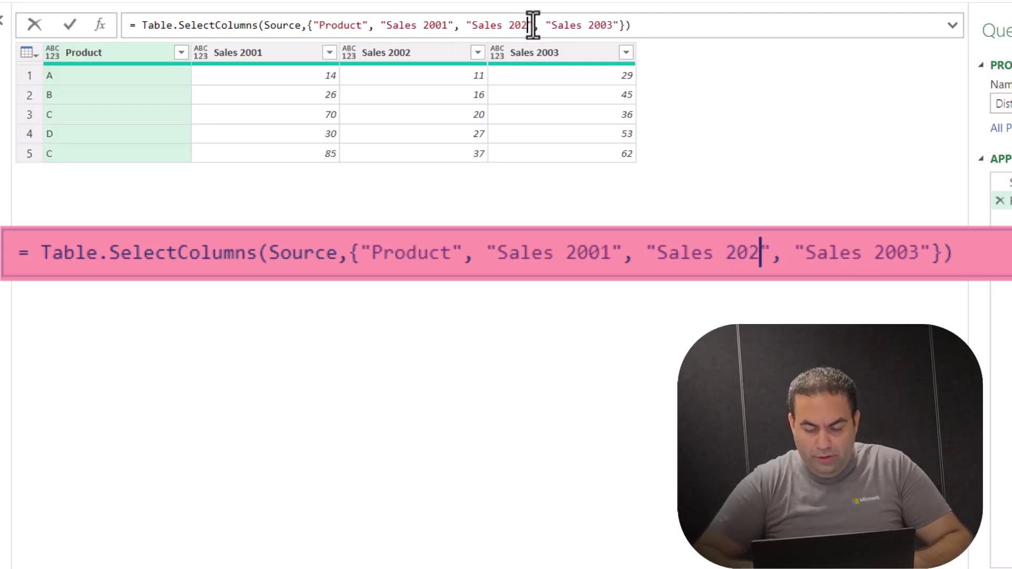
pyautogui.press('Return')
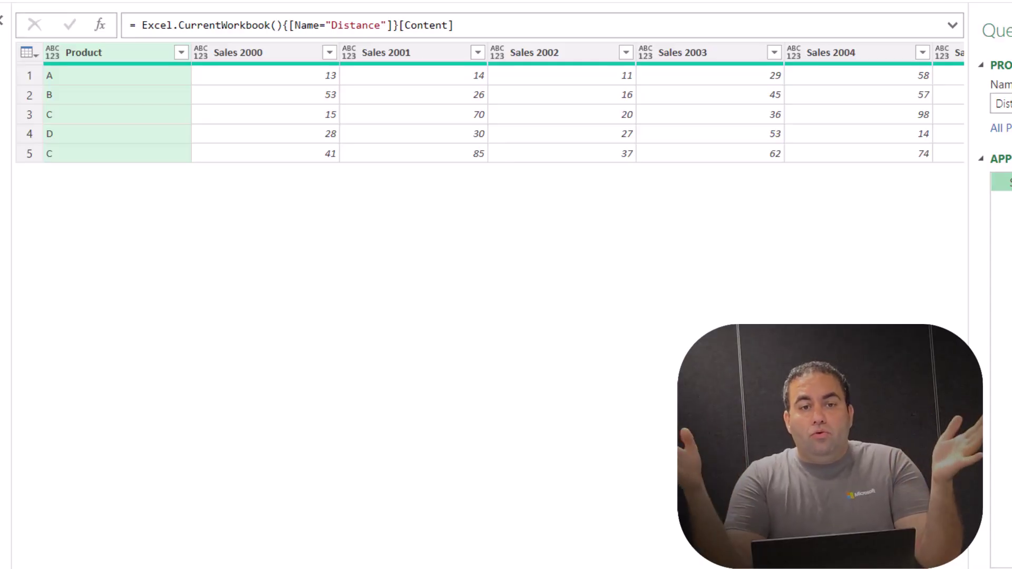
pyautogui.keyDown('ctrl'); pyautogui.click(420, 52); pyautogui.keyUp('ctrl')
pyautogui.keyDown('ctrl'); pyautogui.click(677, 51); pyautogui.keyUp('ctrl')
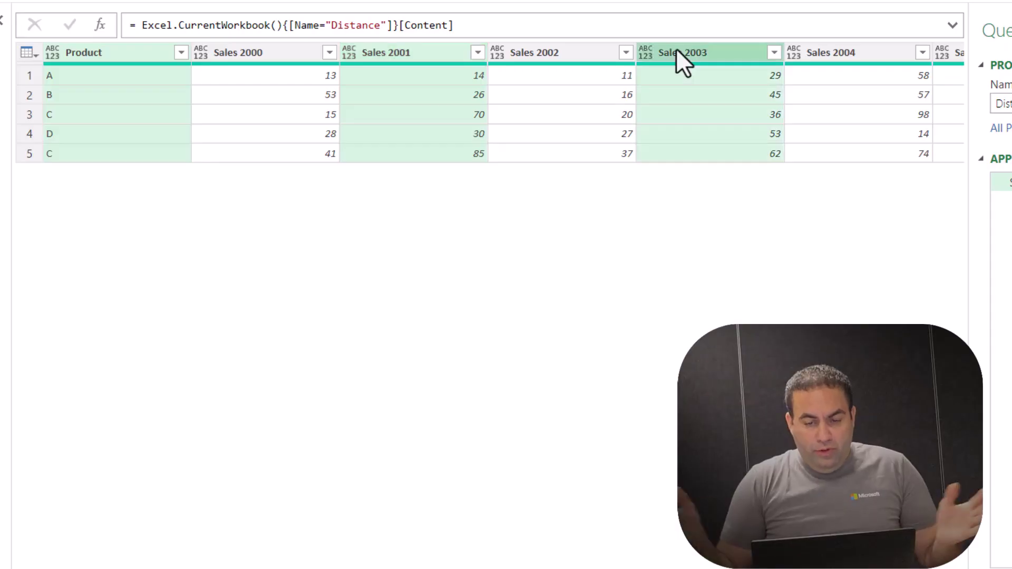
pyautogui.rightClick(677, 50)
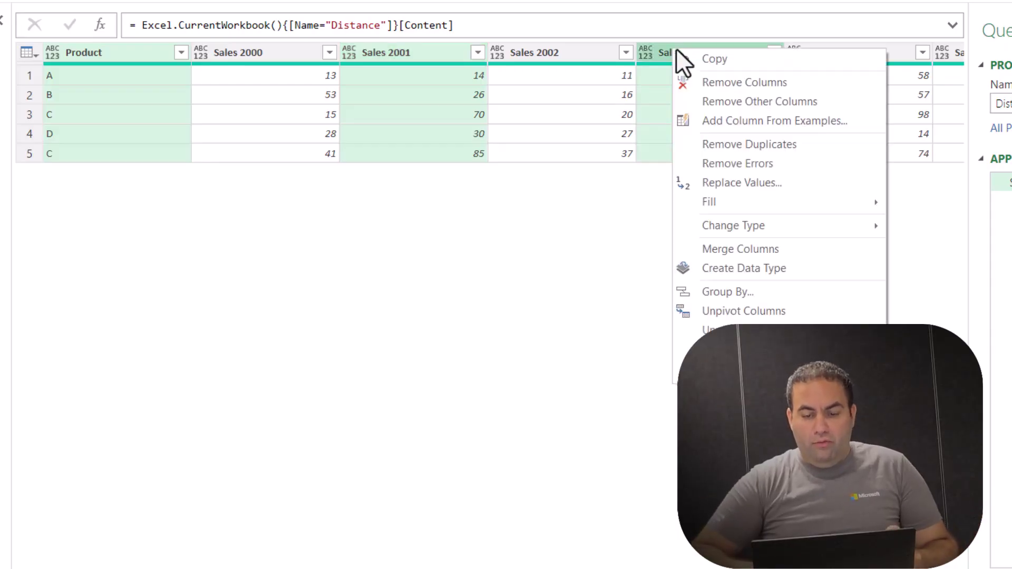
pyautogui.click(725, 85)
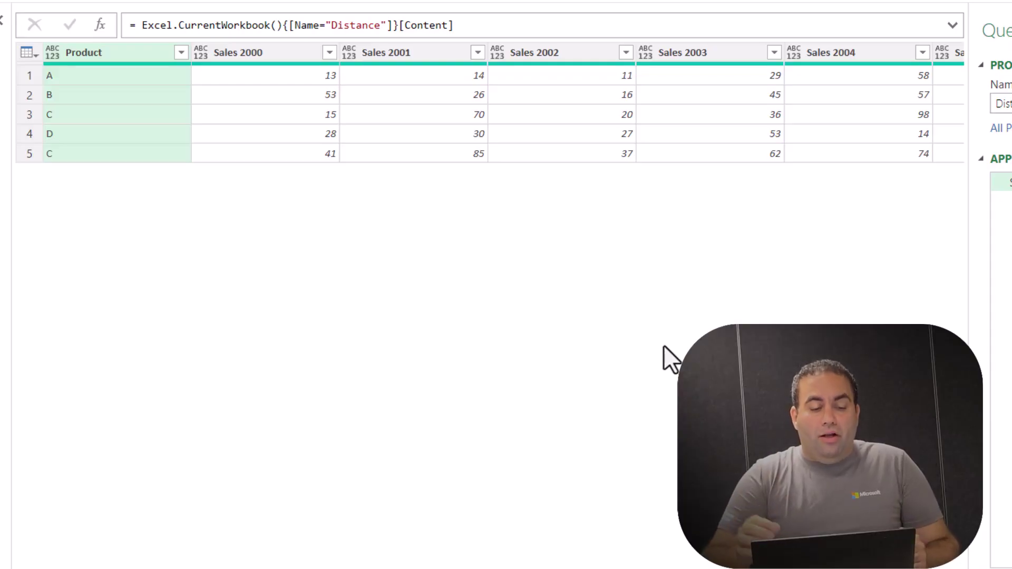
# Step: Add a custom step with formula = Source[Sales 2000], returning 13, 53, 15, 28, 41 as a list
pyautogui.click(101, 24)
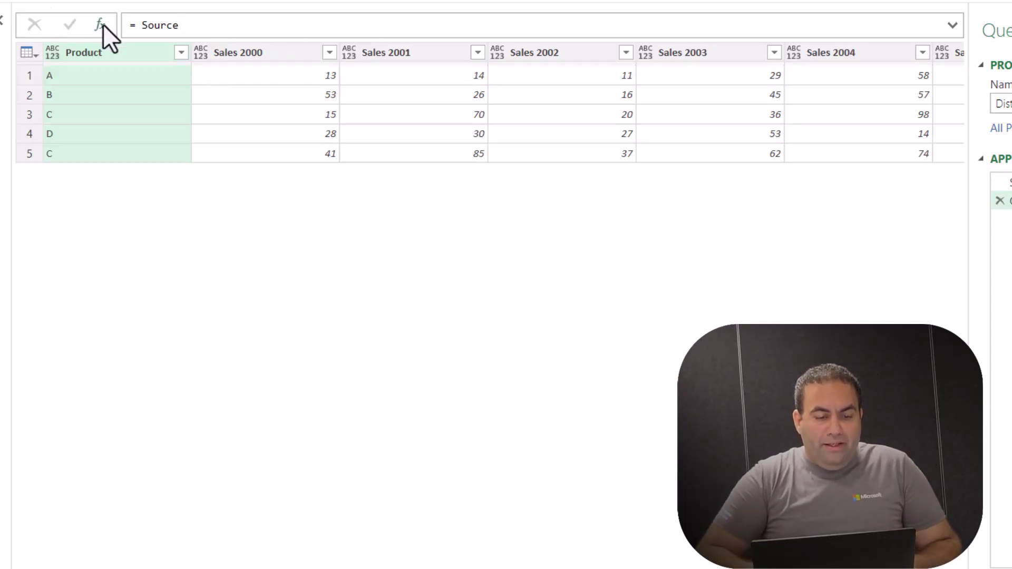
pyautogui.click(206, 25)
pyautogui.write('[')
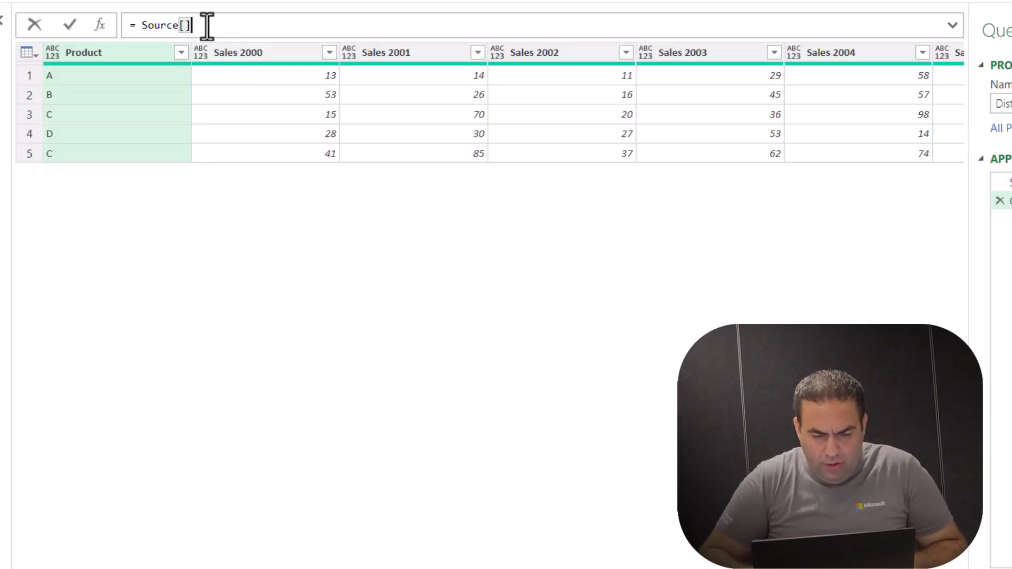
pyautogui.write('Sales 2000')
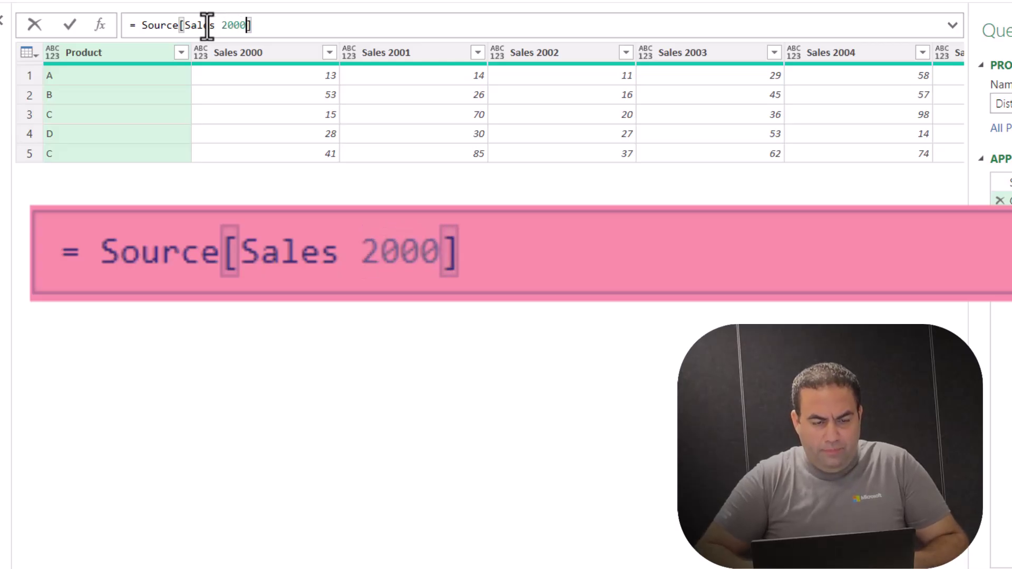
pyautogui.press('Return')
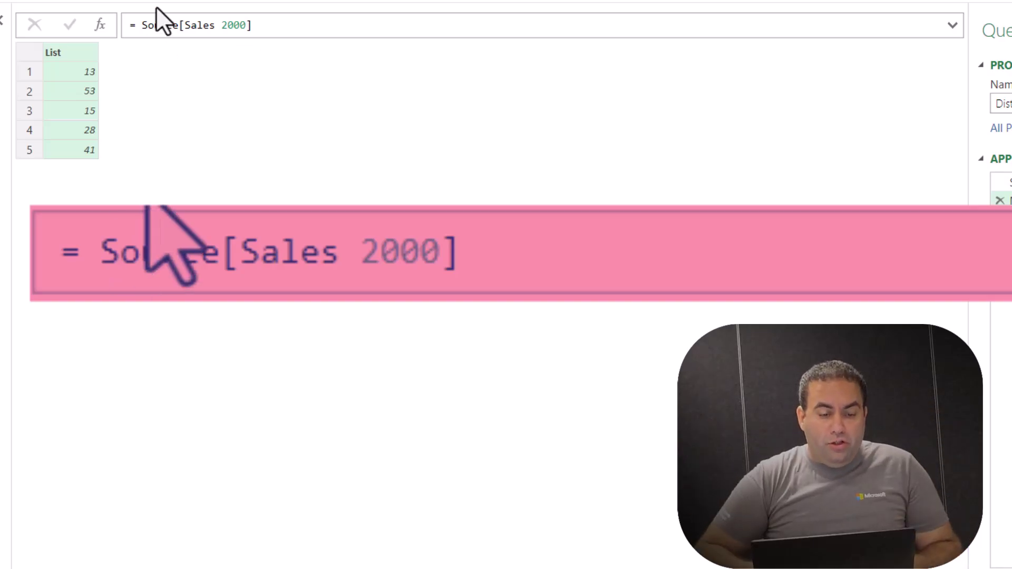
# Step: Change the formula to = Source[[Sales 2000]] so it returns a one-column table
pyautogui.click(178, 25)
pyautogui.write('[')
pyautogui.press('End')
pyautogui.write(']')
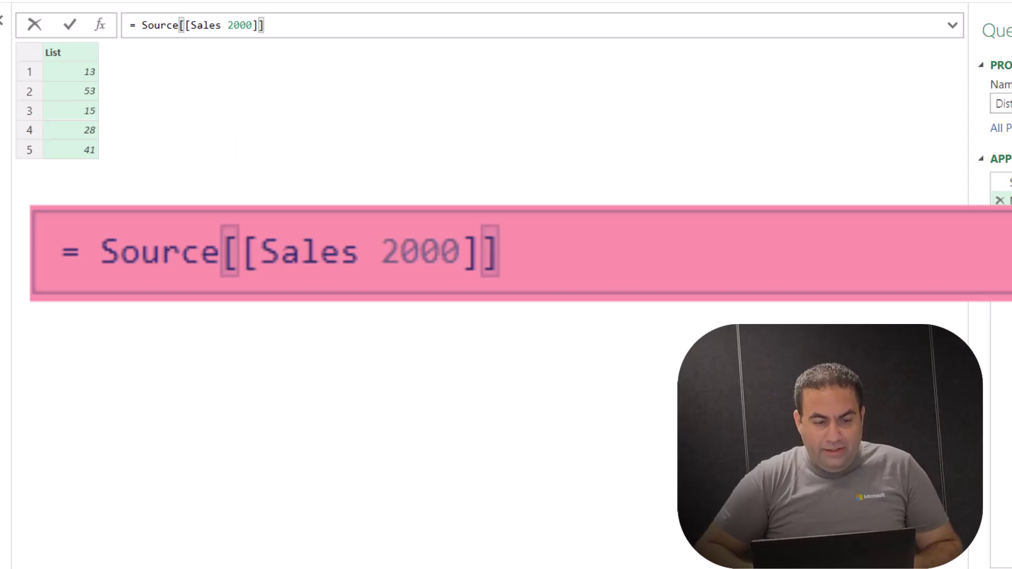
pyautogui.press('Return')
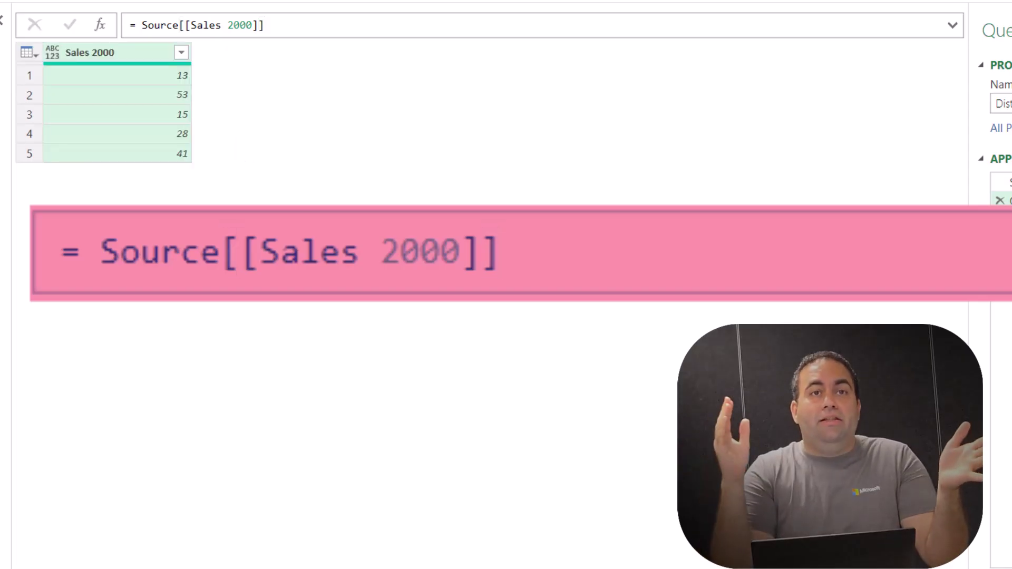
# Step: Add [Sales 2020] as a second field, making the formula Source[[Sales 2000], [Sales 2020]]
pyautogui.click(292, 28)
pyautogui.press('Left')
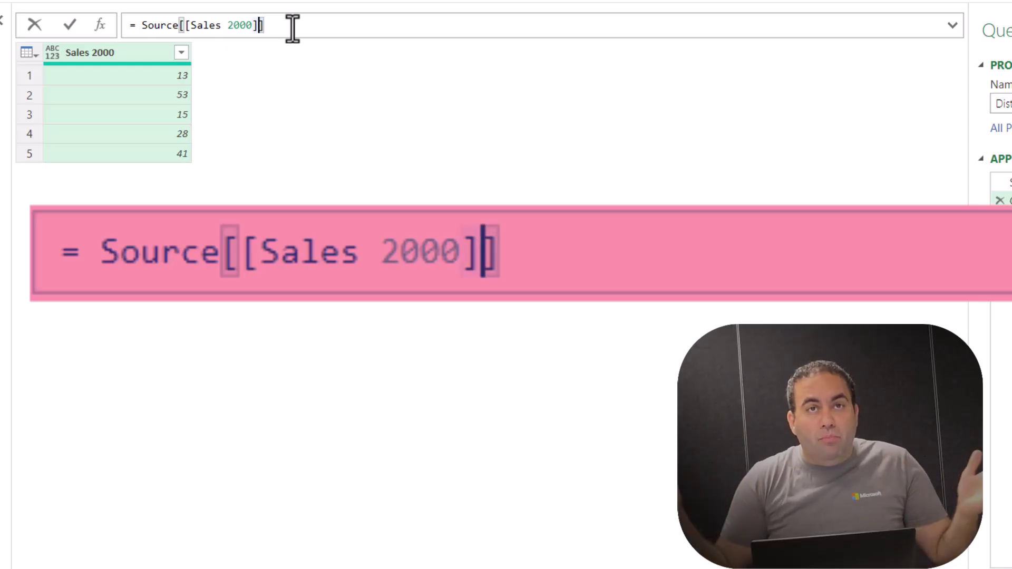
pyautogui.write(', ')
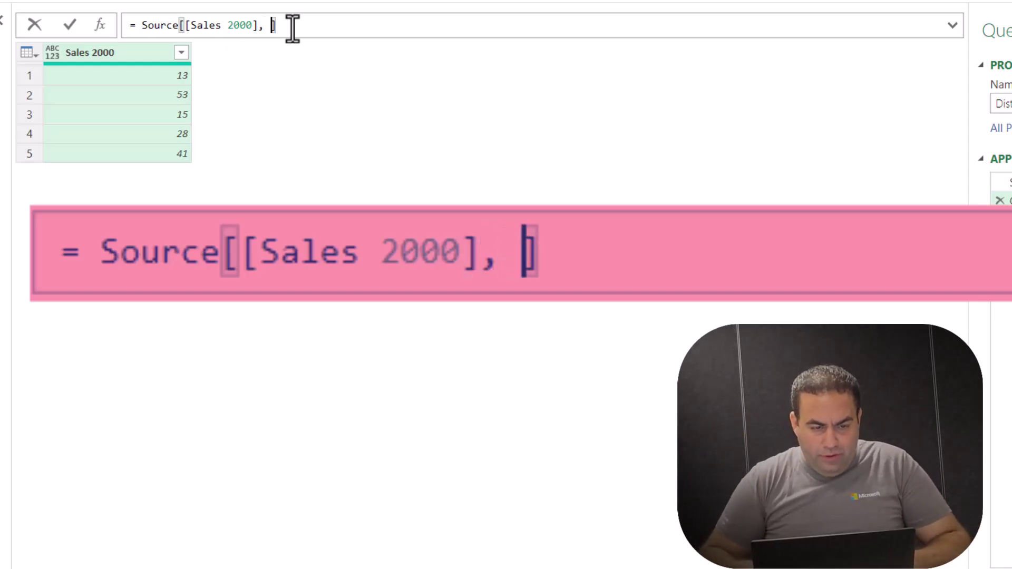
pyautogui.write('[Sale')
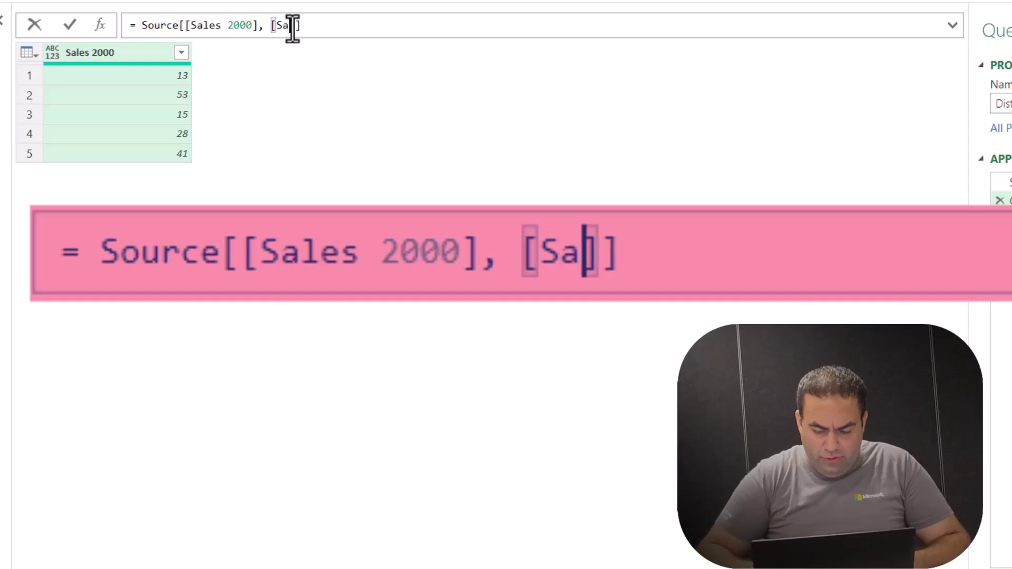
pyautogui.write('s 2020')
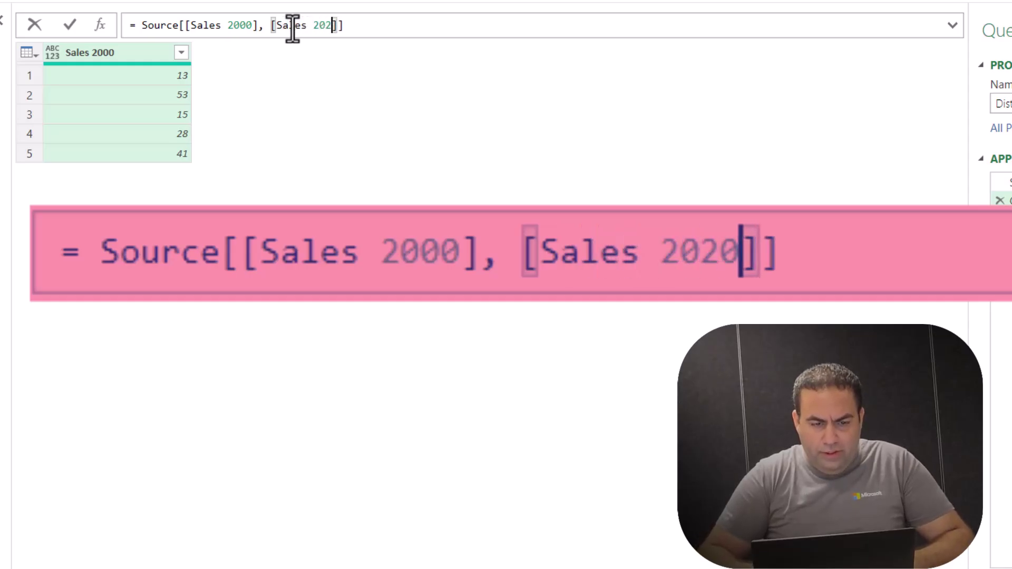
pyautogui.press('Return')
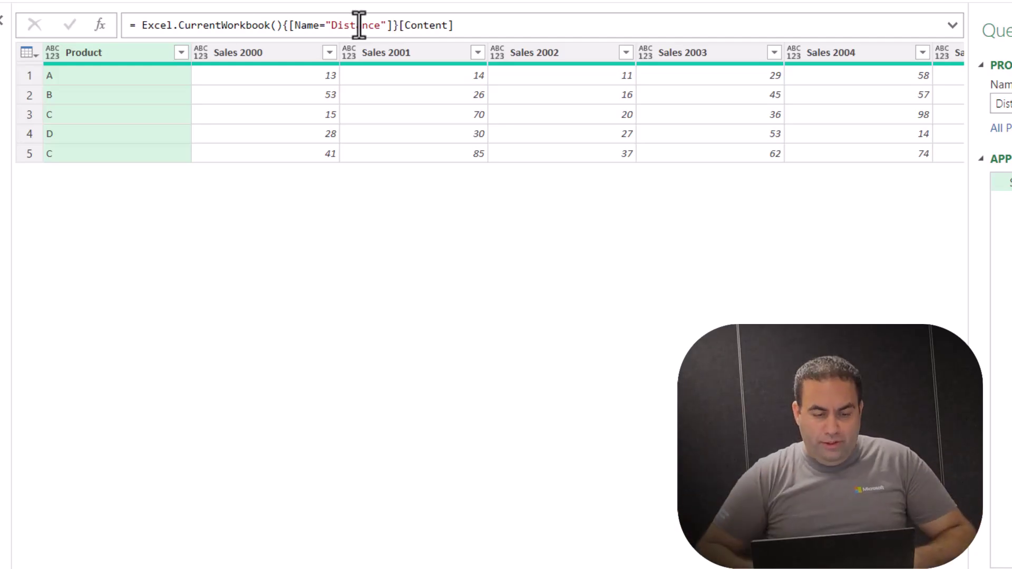
# Step: Apply Remove Other Columns to Sales 2000 and inspect the resulting Table.SelectColumns formula
pyautogui.click(273, 52)
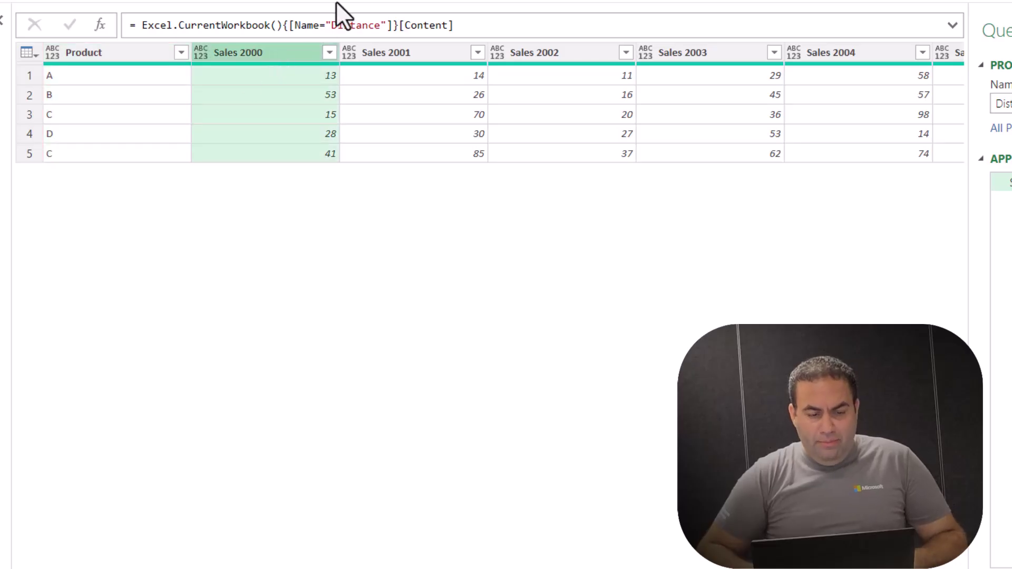
pyautogui.rightClick(259, 55)
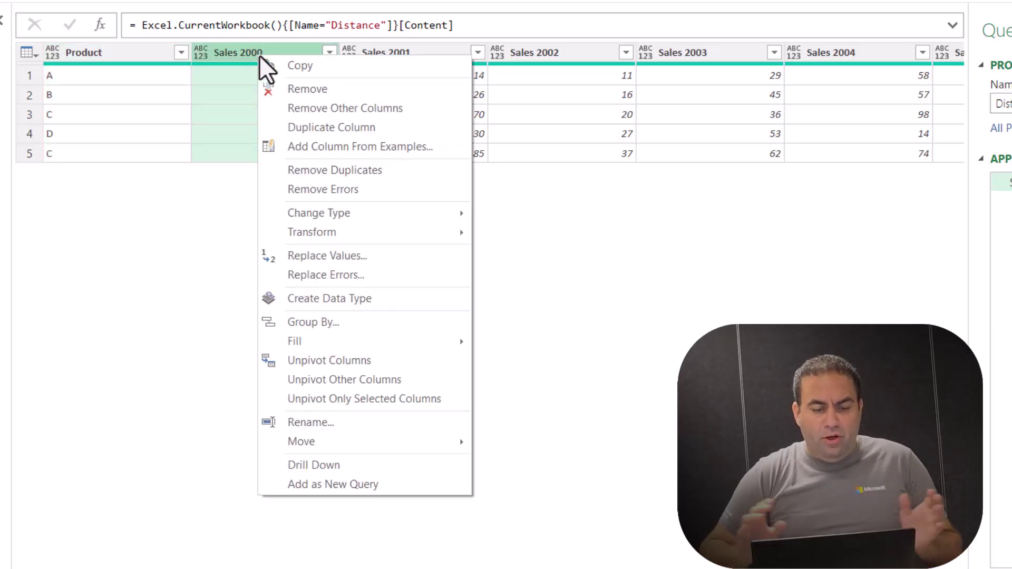
pyautogui.click(339, 114)
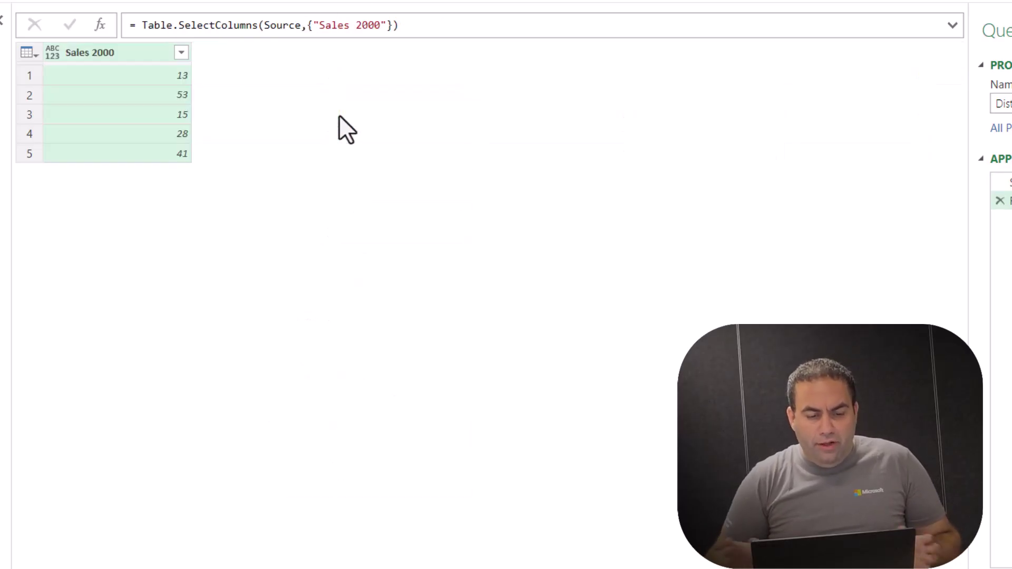
pyautogui.click(382, 25)
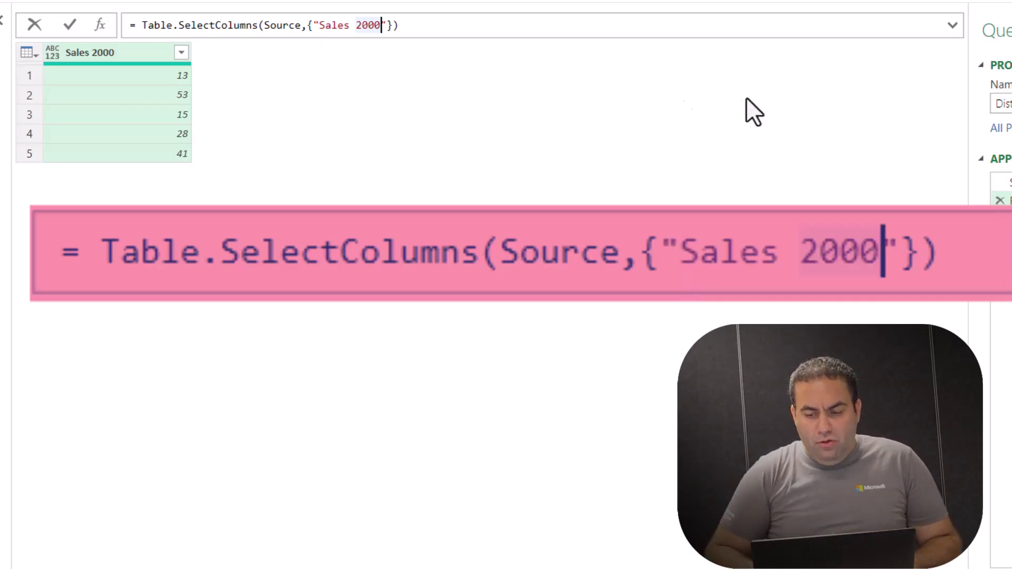
pyautogui.press('Return')
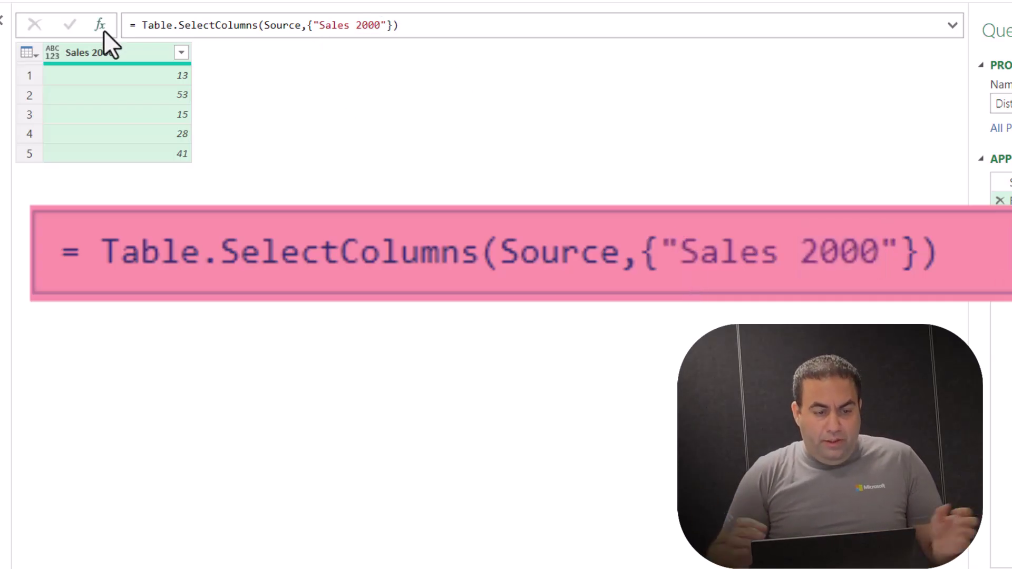
# Step: Add a new custom step after the column selection with the formula = Source
pyautogui.click(103, 30)
pyautogui.moveTo(308, 25); pyautogui.dragTo(140, 26)
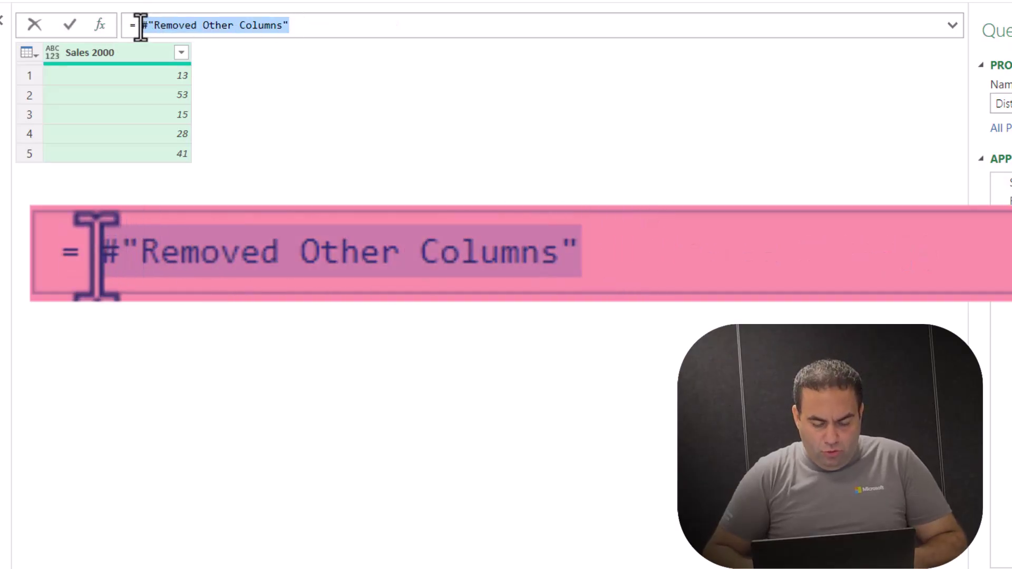
pyautogui.write('Sourc')
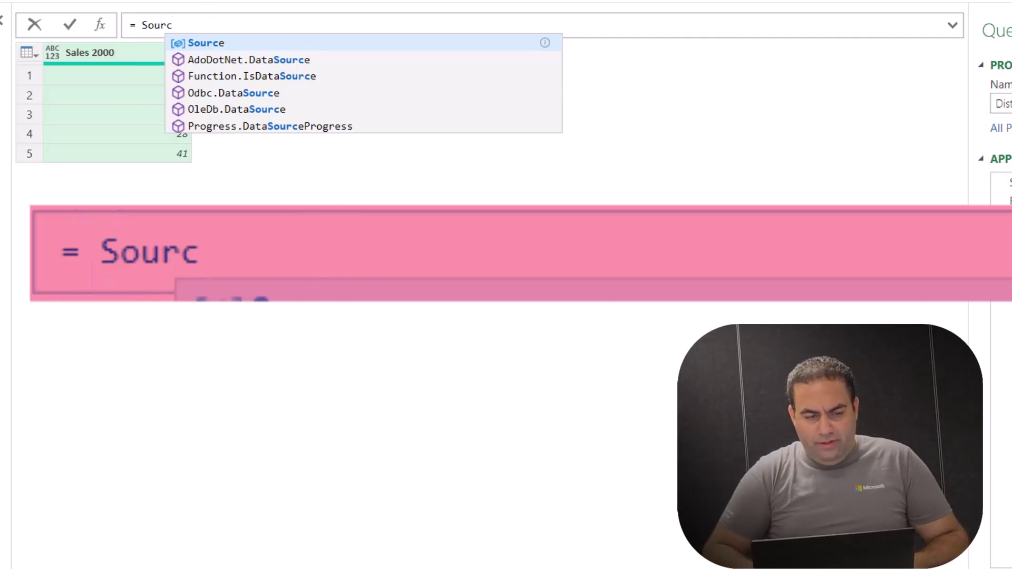
pyautogui.write('e')
pyautogui.press('Return')
pyautogui.press('Return')
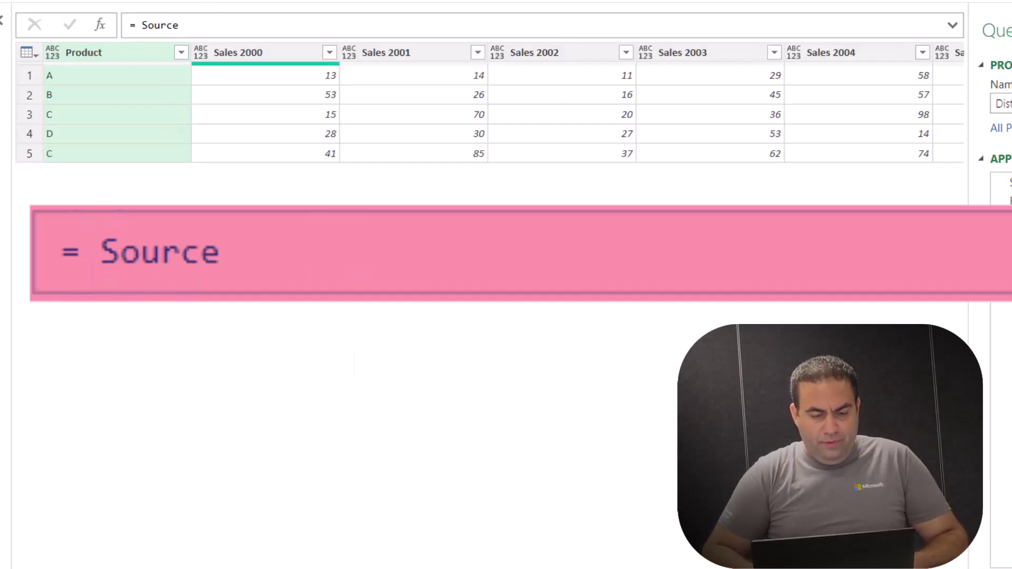
# Step: Change the formula to = Table.ColumnNames(Source), listing Product through Sales 2024
pyautogui.click(208, 26)
pyautogui.press('Home')
pyautogui.press('Right')
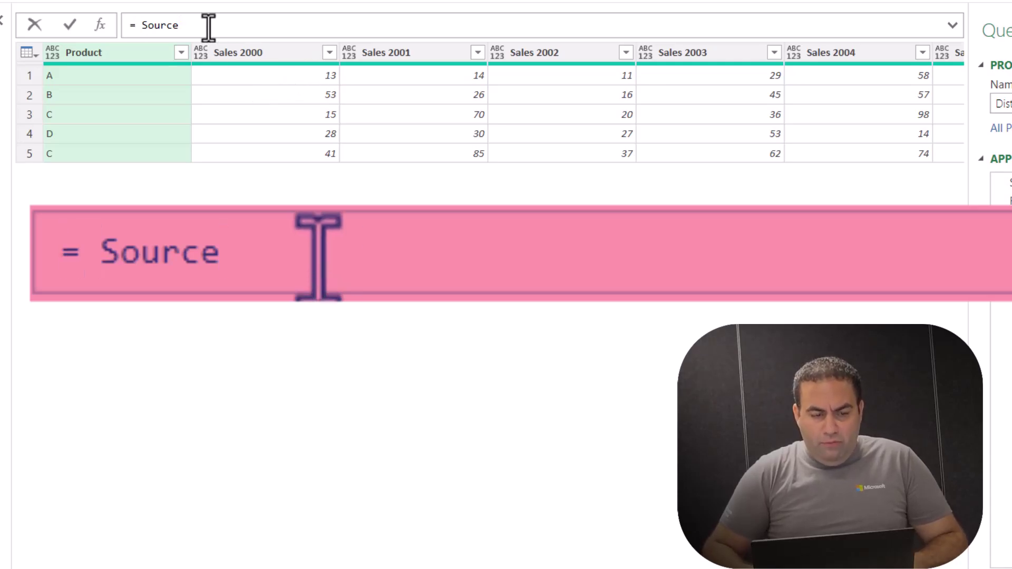
pyautogui.hotkey('shift', 'End')
pyautogui.write('(')
pyautogui.press('Left')
pyautogui.press('Left')
pyautogui.write('tablecolum')
pyautogui.press('Down')
pyautogui.press('Down')
pyautogui.press('Tab')
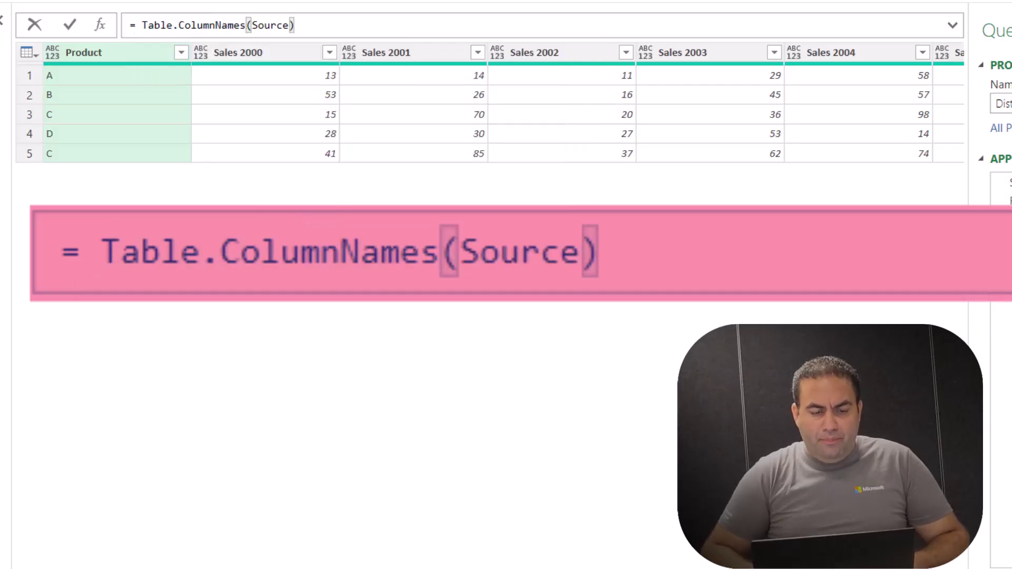
pyautogui.press('Return')
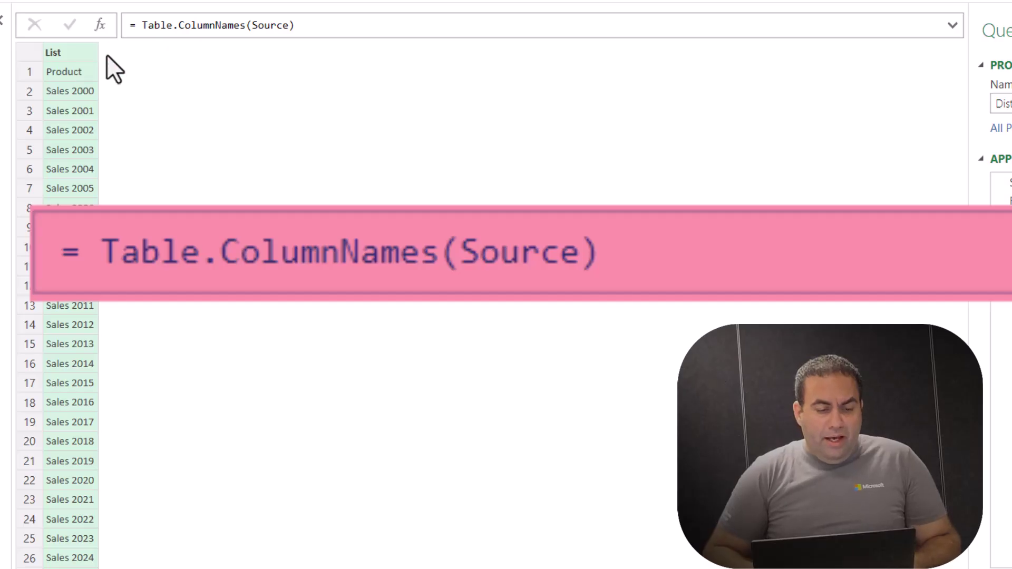
# Step: Widen the List column and append {1}, giving = Table.ColumnNames(Source){1}
pyautogui.moveTo(96, 53); pyautogui.dragTo(140, 56)
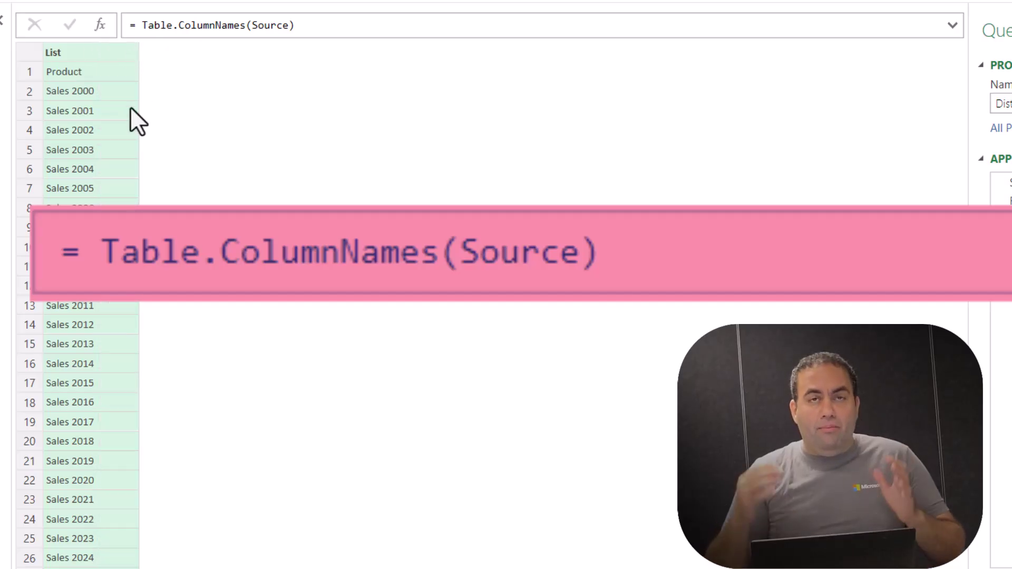
pyautogui.click(316, 27)
pyautogui.write('{}')
pyautogui.press('Left')
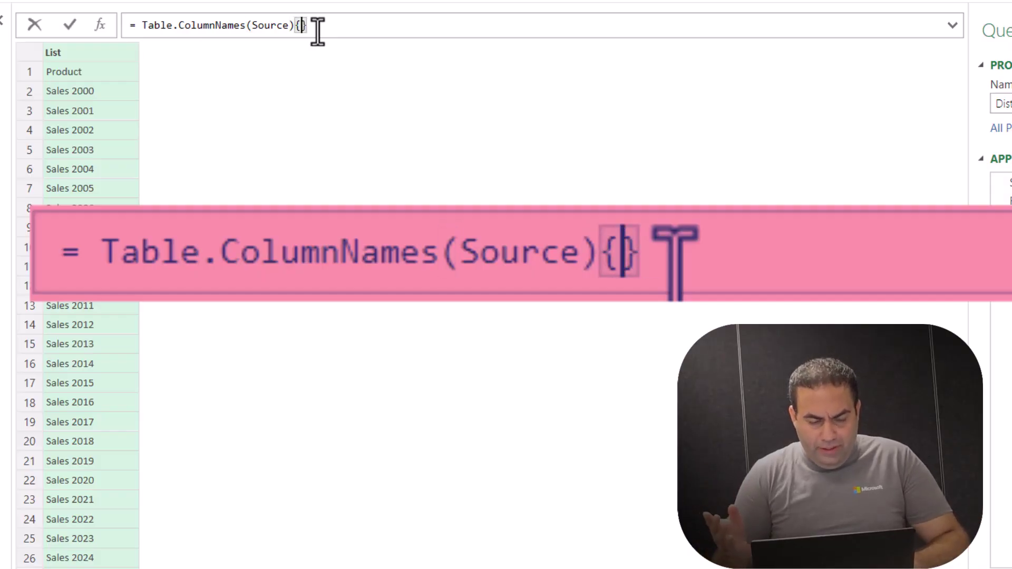
pyautogui.write('1')
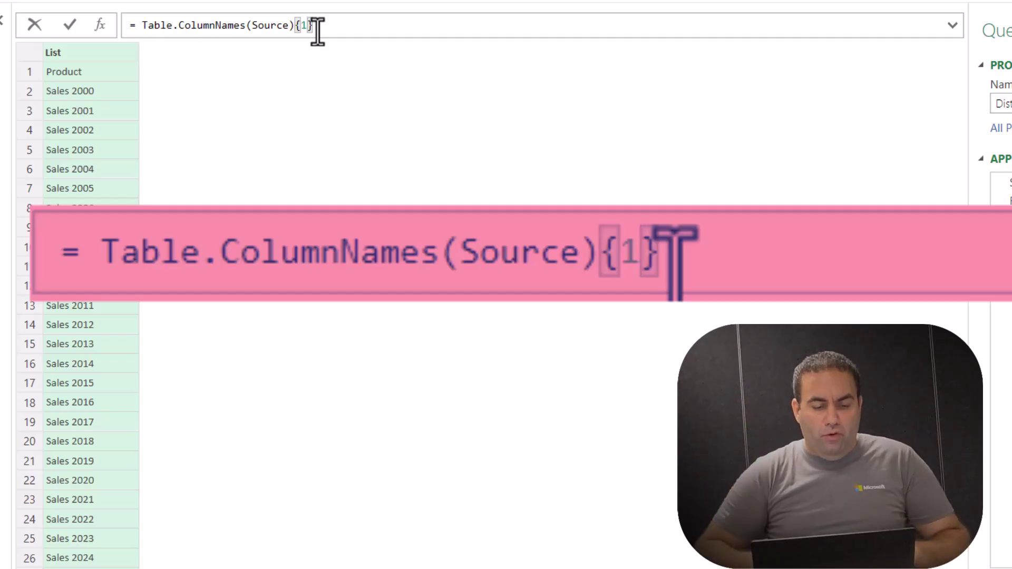
pyautogui.press('Return')
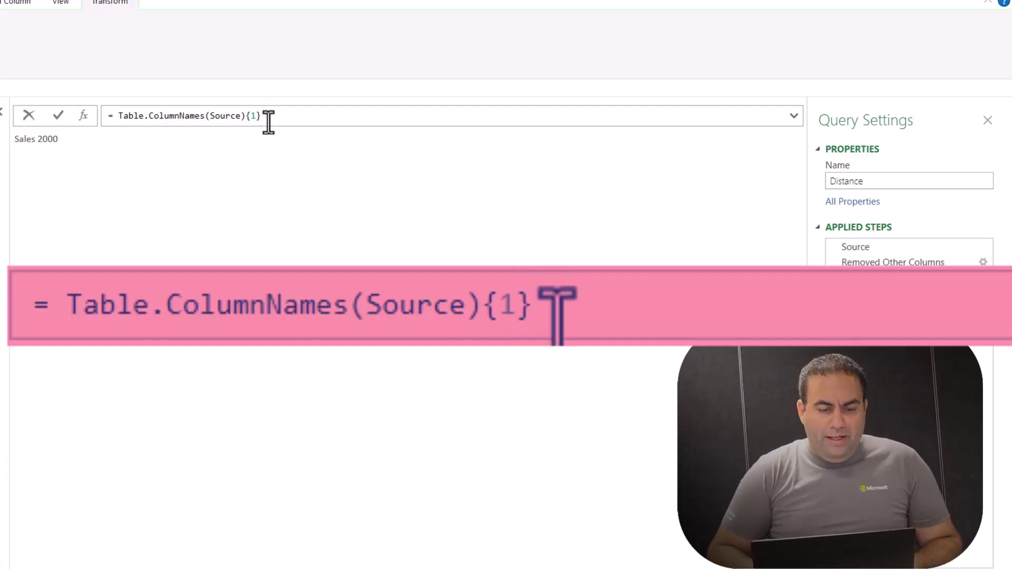
# Step: Replace "Sales 2000" in the Removed Other Columns formula with Table.ColumnNames(Source){1}
pyautogui.moveTo(268, 123); pyautogui.dragTo(118, 117)
pyautogui.hotkey('ctrl', 'c')
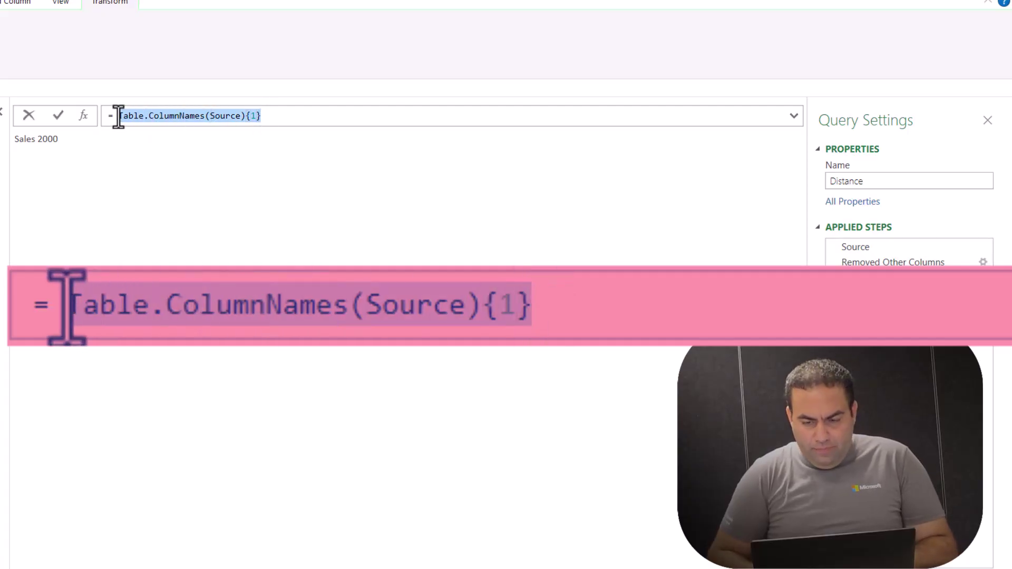
pyautogui.press('Return')
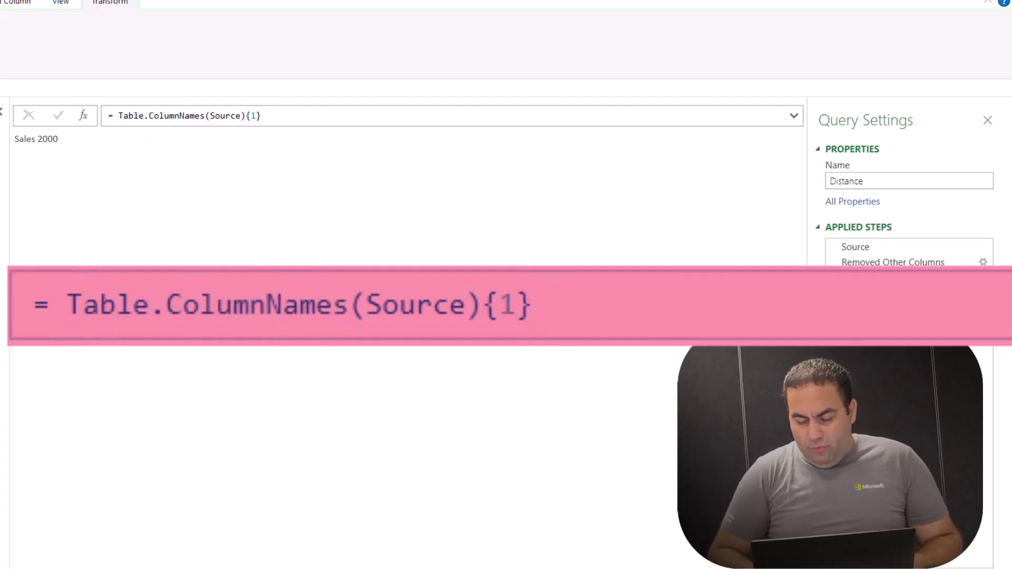
pyautogui.click(893, 262)
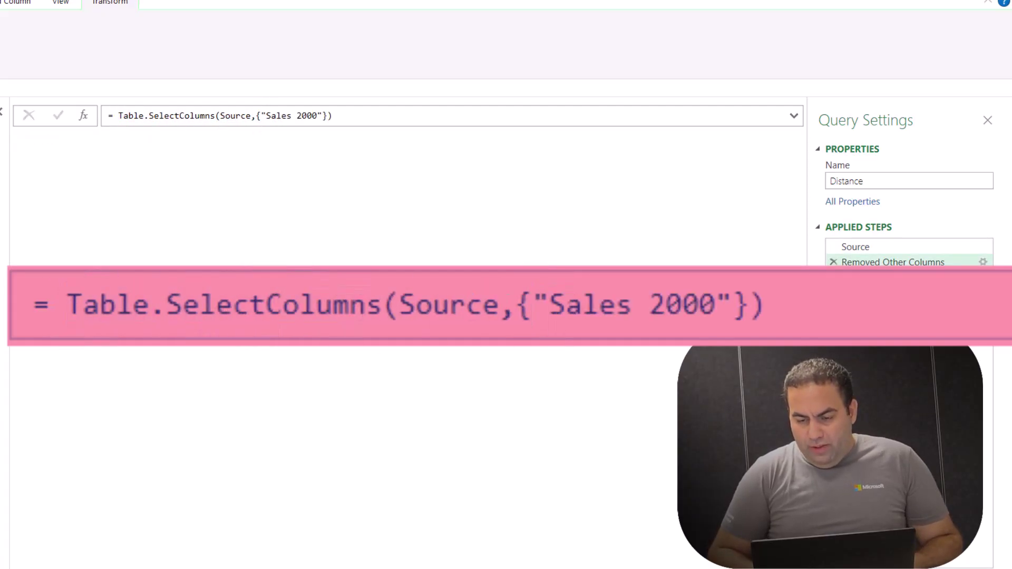
pyautogui.click(323, 116)
pyautogui.hotkey('ctrl', 'shift', 'Left')
pyautogui.hotkey('ctrl', 'shift', 'Left')
pyautogui.hotkey('ctrl', 'shift', 'Left')
pyautogui.hotkey('shift', 'Right')
pyautogui.hotkey('shift', 'Right')
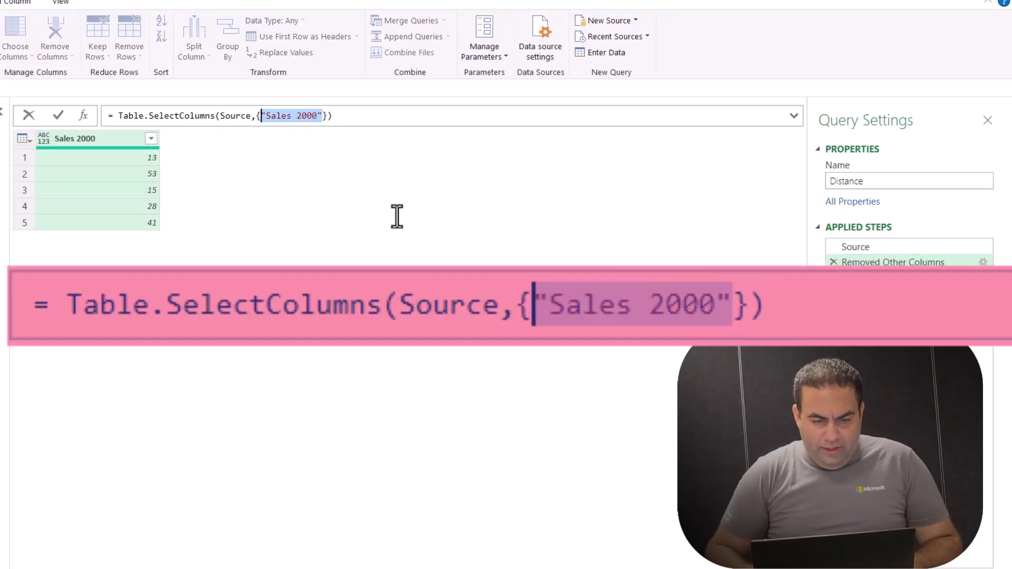
pyautogui.hotkey('ctrl', 'v')
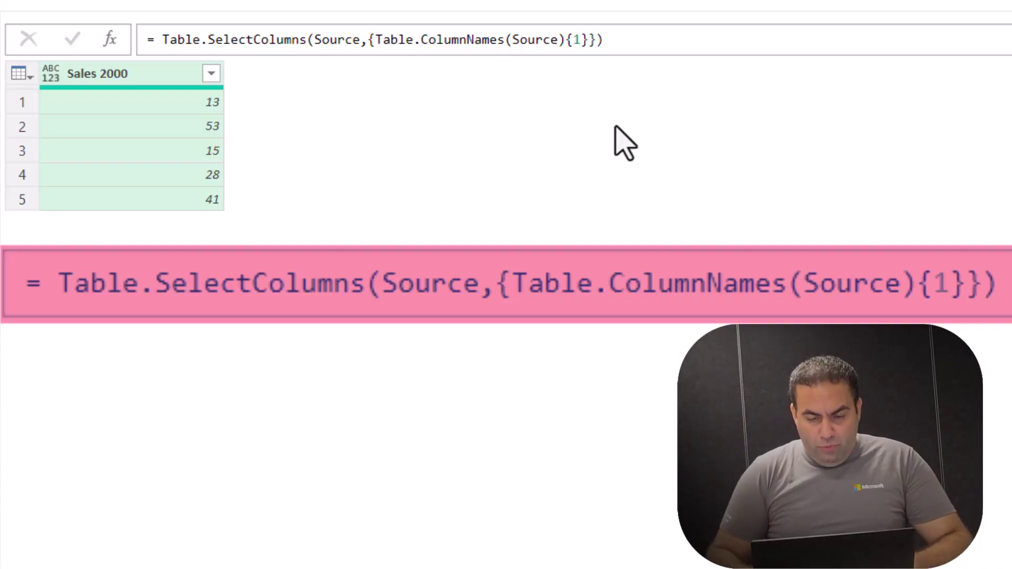
# Step: Change the column index in the selection formula to {4}, which returns Sales 2003
pyautogui.click(580, 41)
pyautogui.press('BackSpace')
pyautogui.write('4')
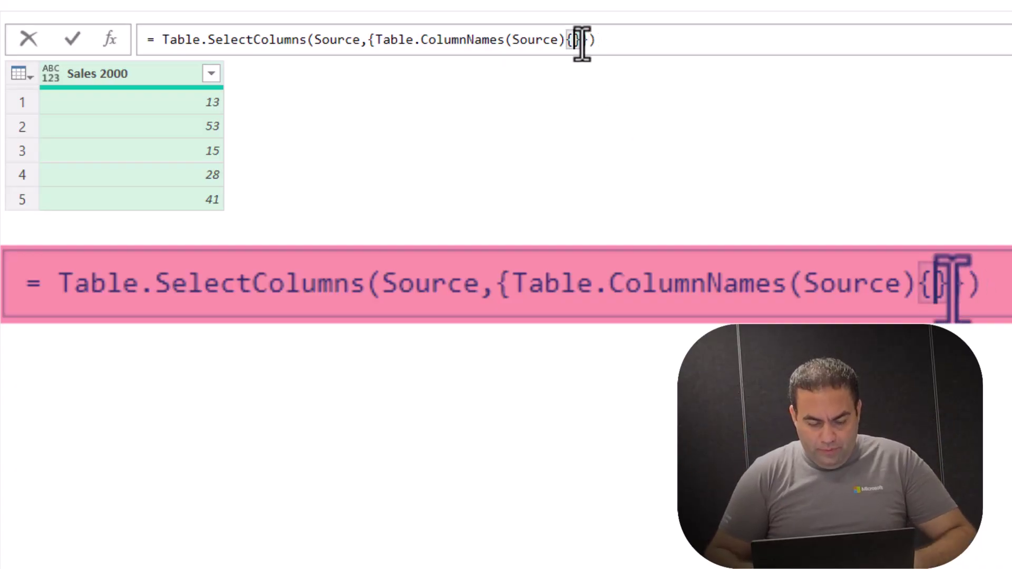
pyautogui.press('Return')
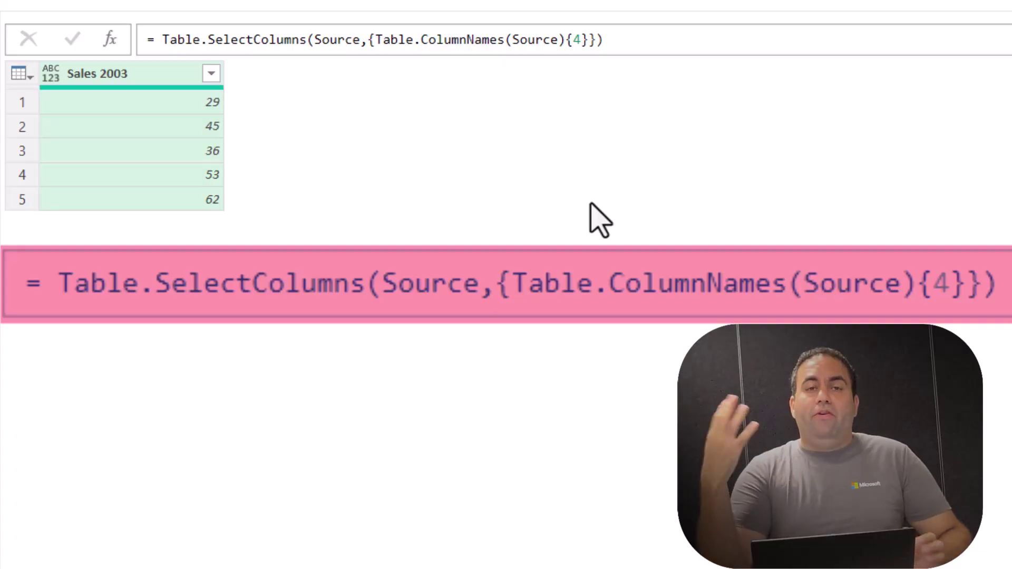
# Step: Change the index to {0} so the step keeps only the Product column
pyautogui.click(574, 39)
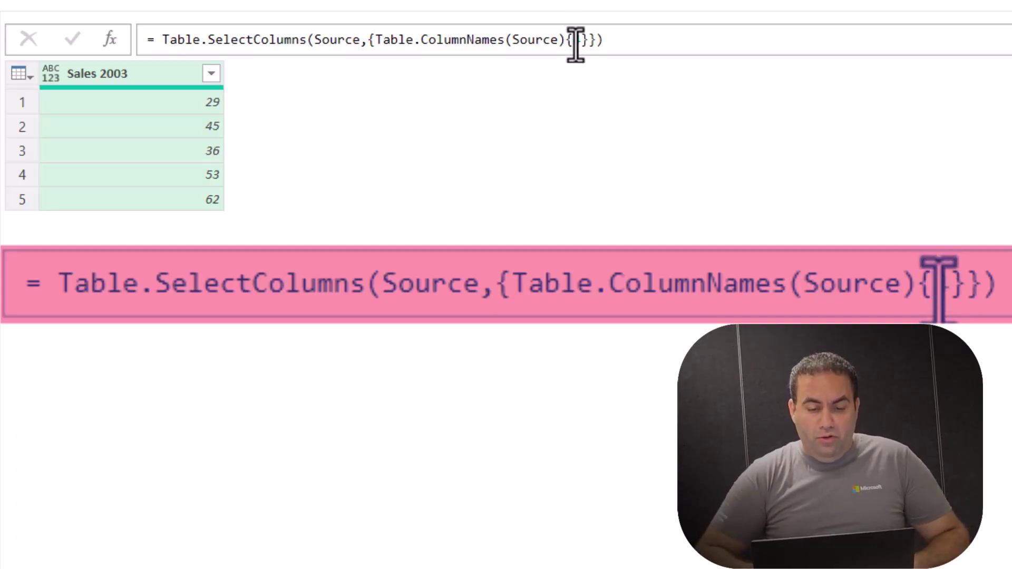
pyautogui.press('Right')
pyautogui.press('BackSpace')
pyautogui.write('0')
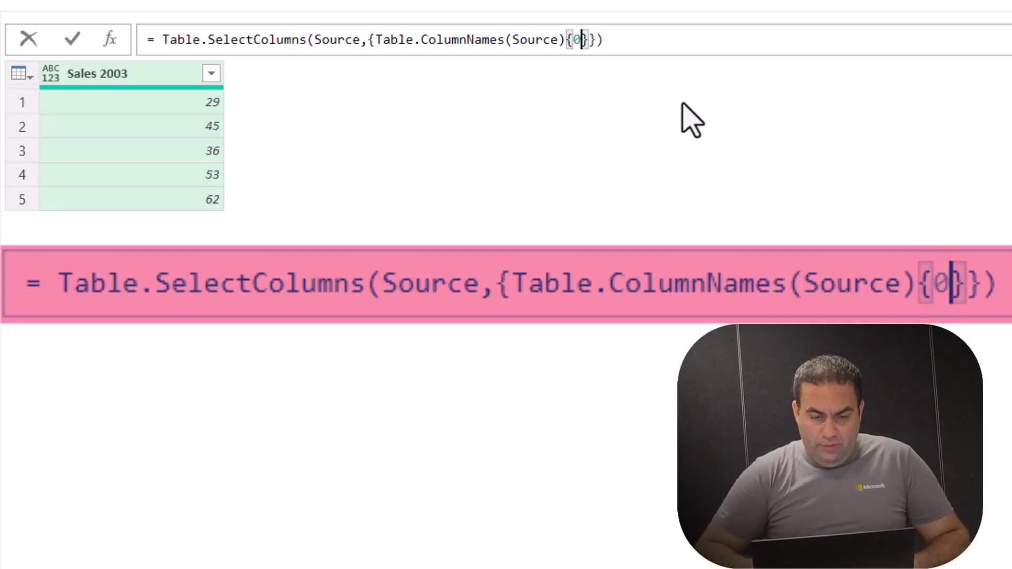
pyautogui.press('Return')
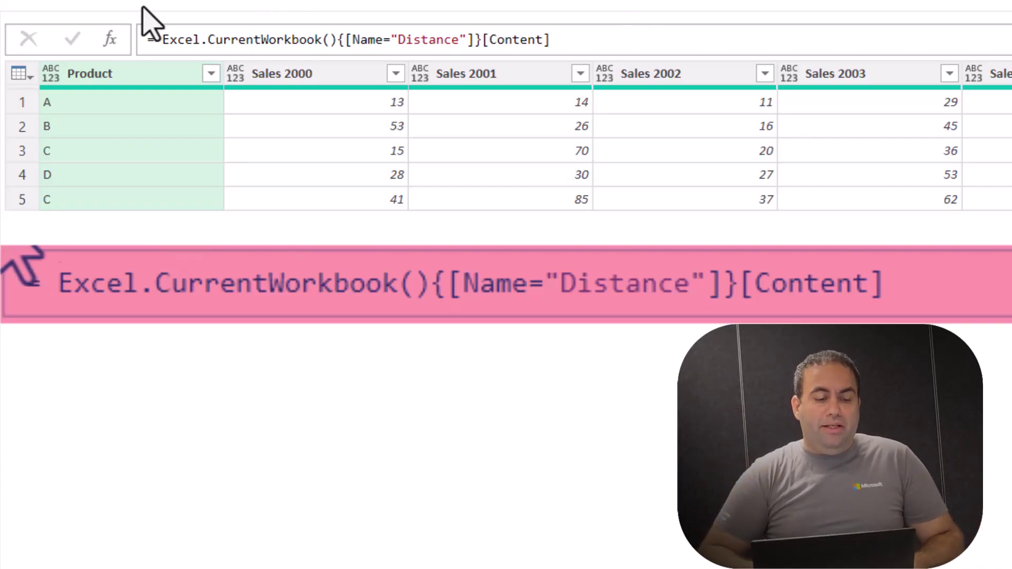
# Step: Add a new step with the formula = Table.ToColumns(Source), using autocomplete from 'tabletoco'
pyautogui.click(110, 39)
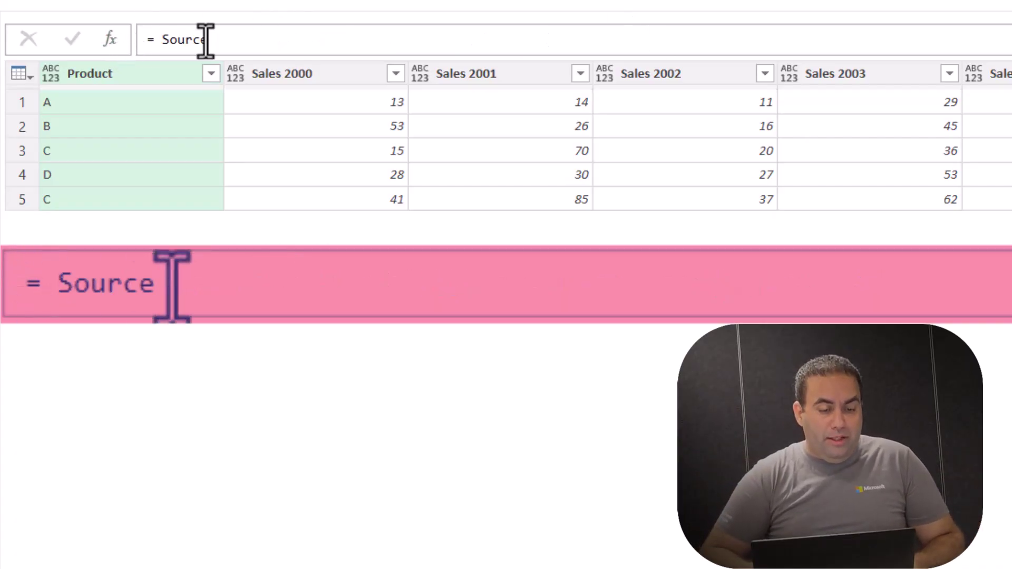
pyautogui.click(152, 38)
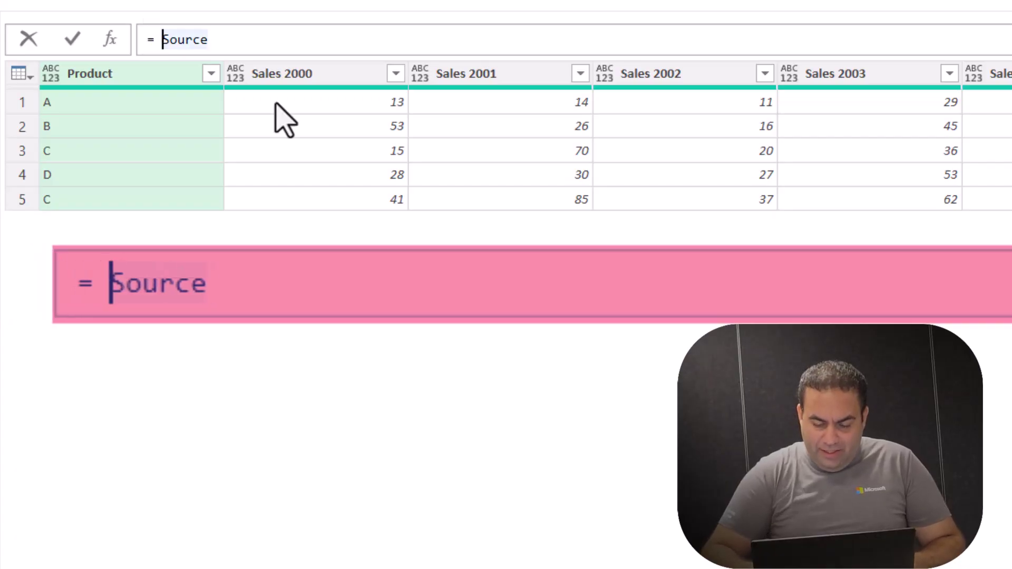
pyautogui.hotkey('shift', 'End')
pyautogui.write('(')
pyautogui.press('Home')
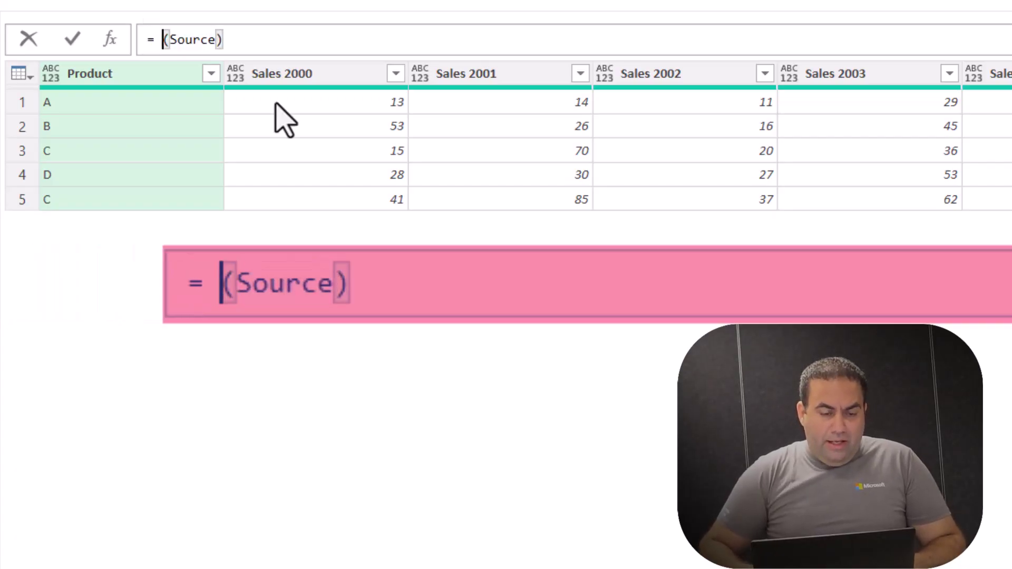
pyautogui.write('tabletoco')
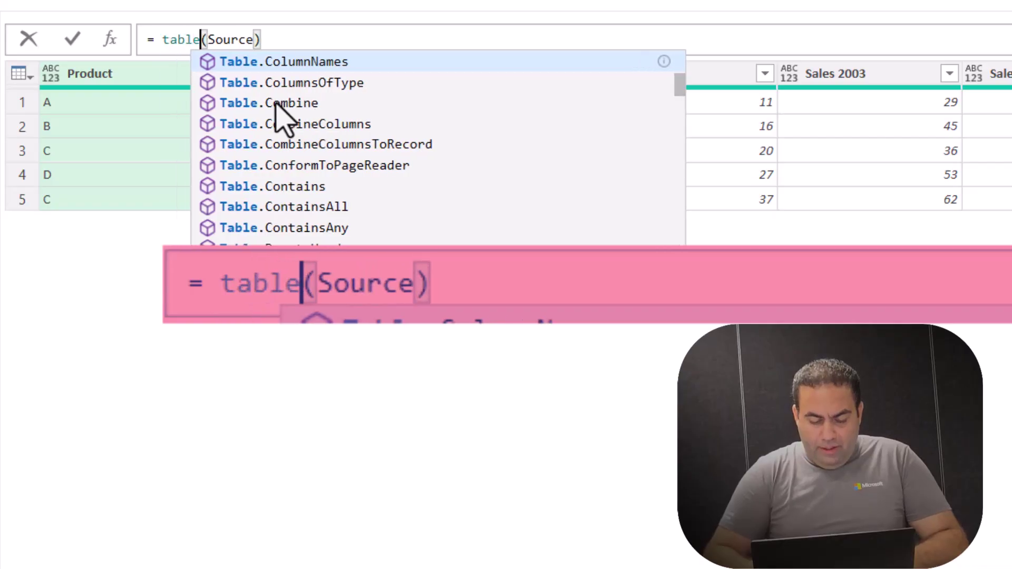
pyautogui.press('Tab')
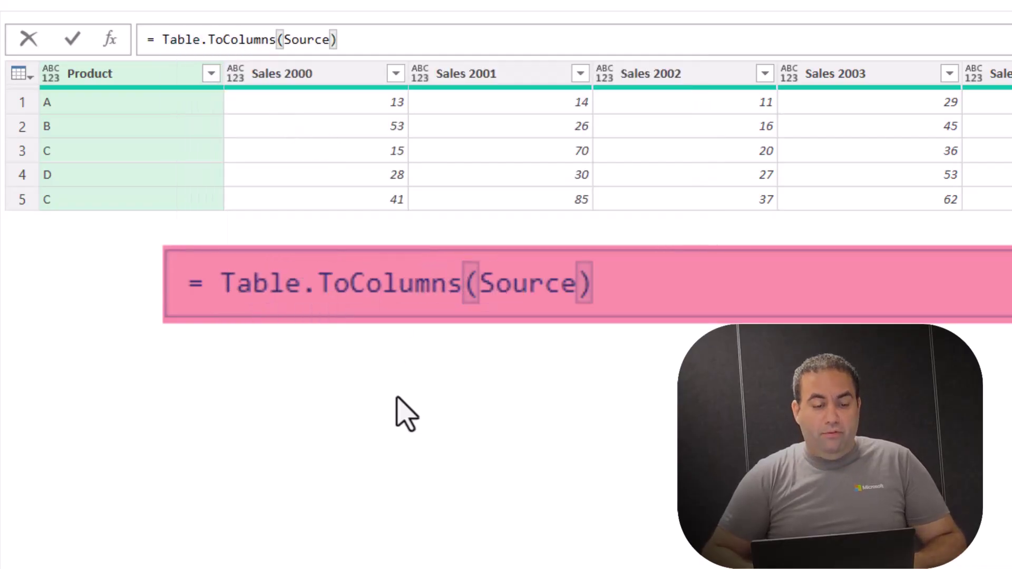
pyautogui.press('Return')
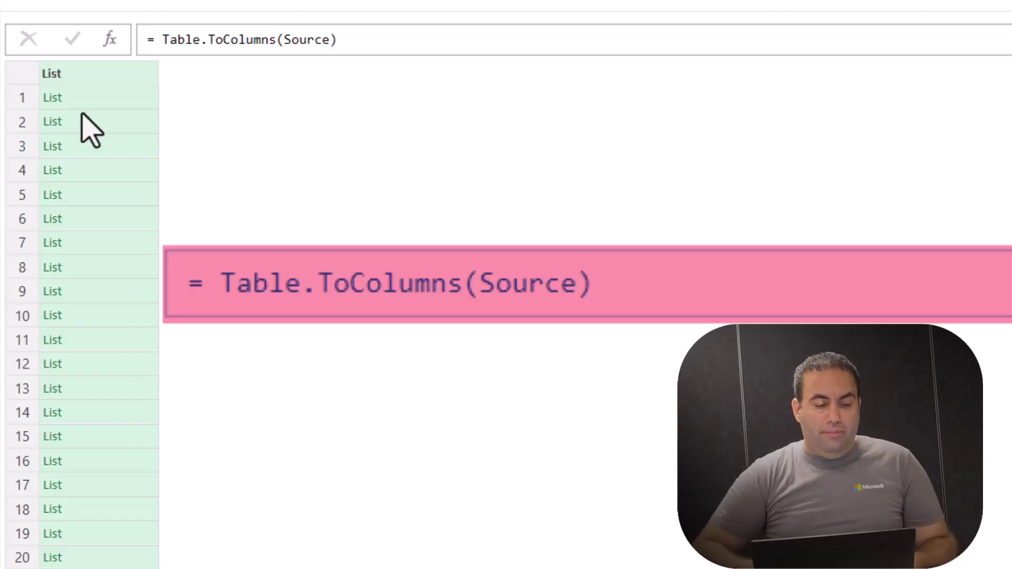
# Step: Preview the lists of the first, second and third columns from Table.ToColumns
pyautogui.click(100, 103)
pyautogui.click(100, 126)
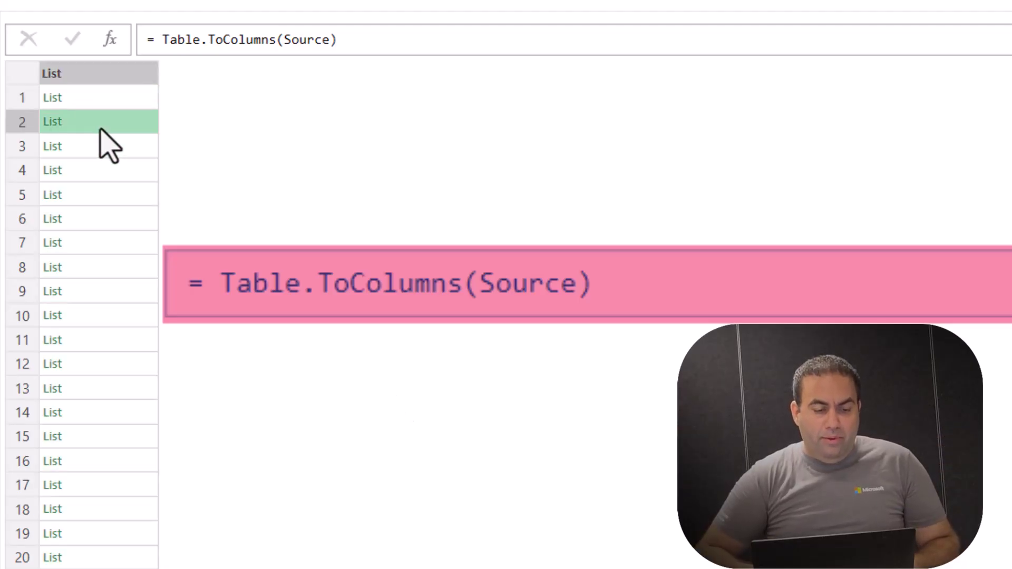
pyautogui.click(104, 147)
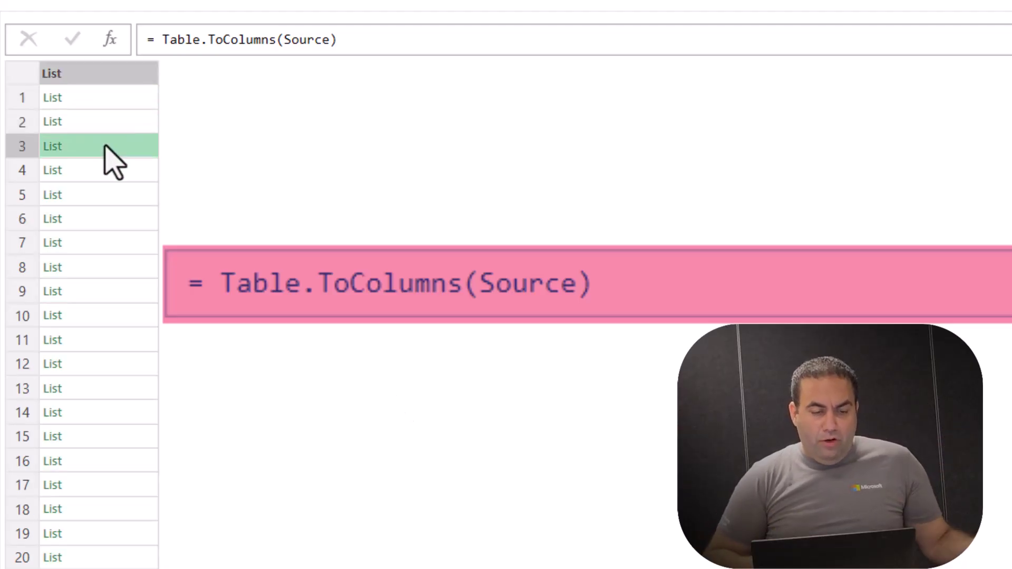
# Step: Append {4} to Table.ToColumns(Source) to return the fifth column's values
pyautogui.click(361, 41)
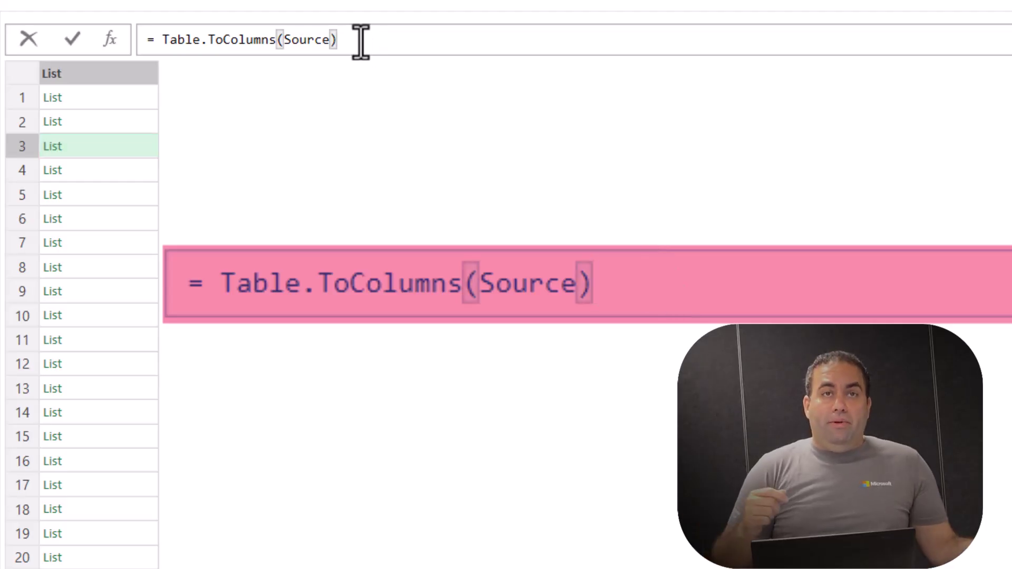
pyautogui.write('{')
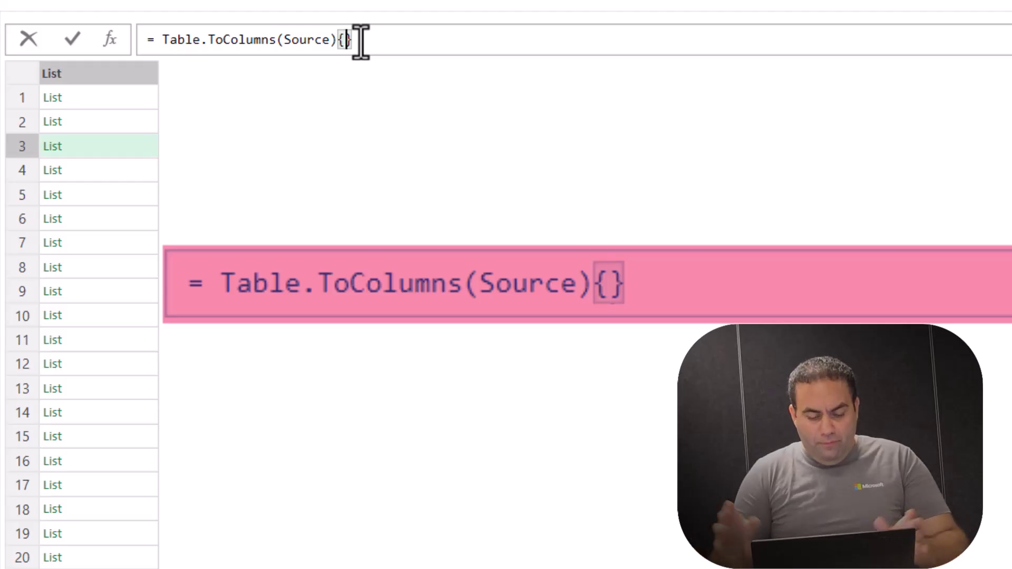
pyautogui.write('4')
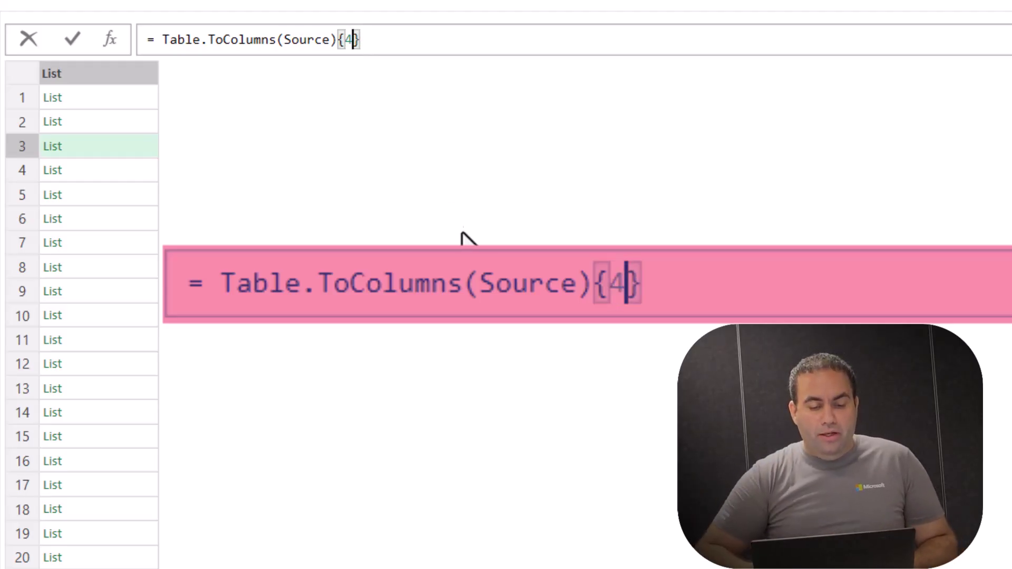
pyautogui.press('Return')
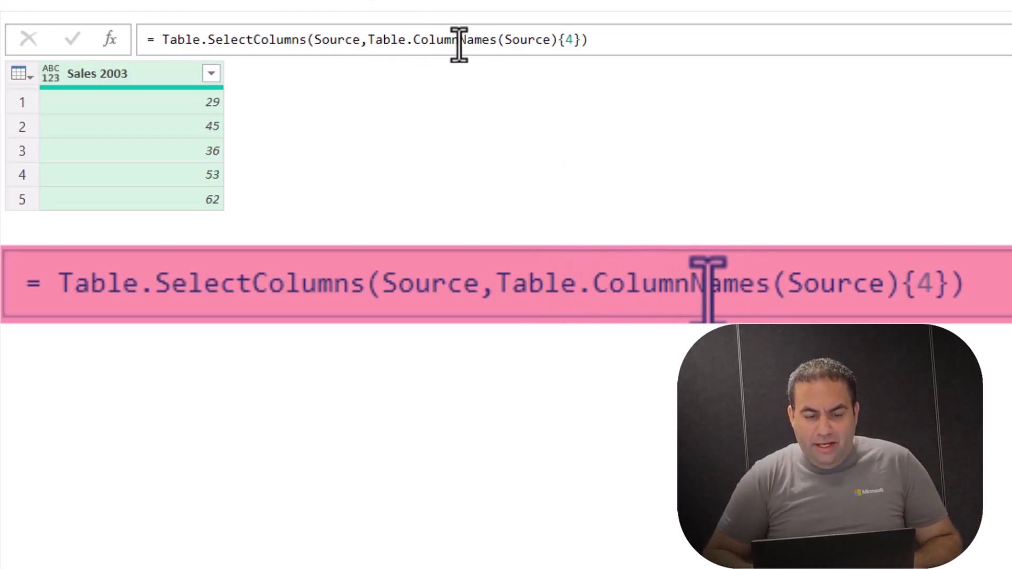
# Step: Remove the {4} index from the selection formula so all columns return
pyautogui.click(580, 40)
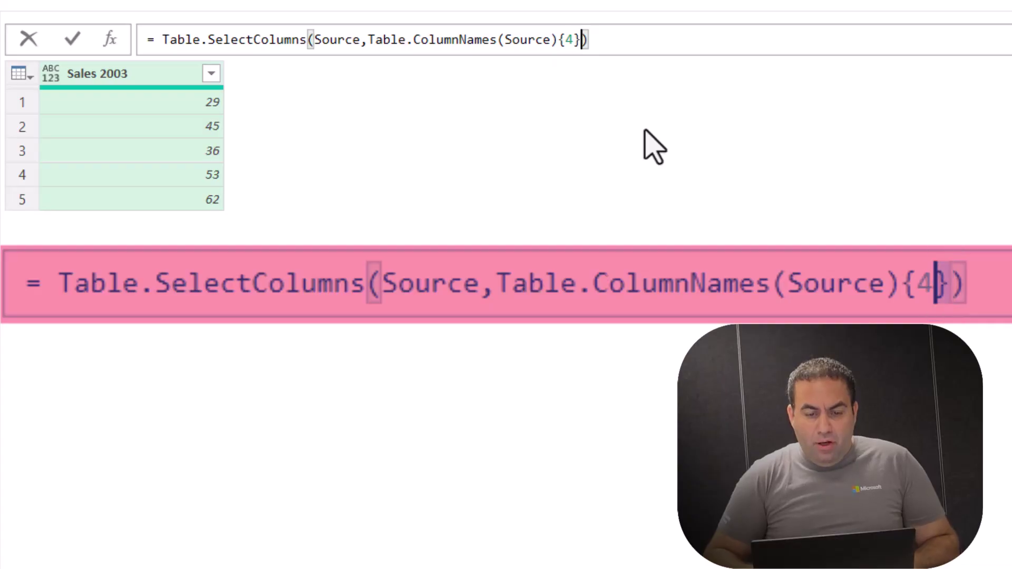
pyautogui.hotkey('shift', 'Left')
pyautogui.hotkey('shift', 'Left')
pyautogui.hotkey('shift', 'Left')
pyautogui.press('BackSpace')
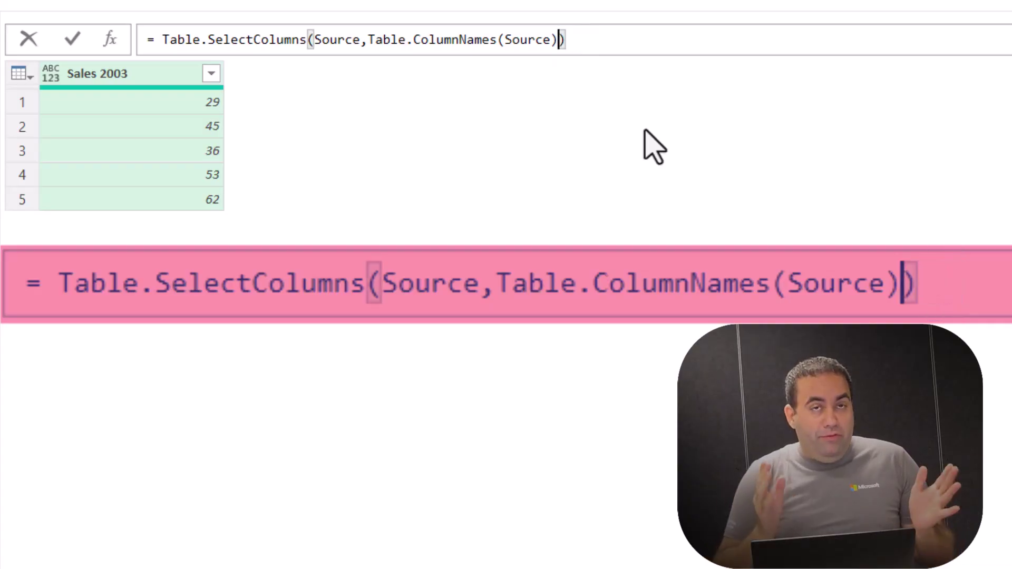
pyautogui.press('Return')
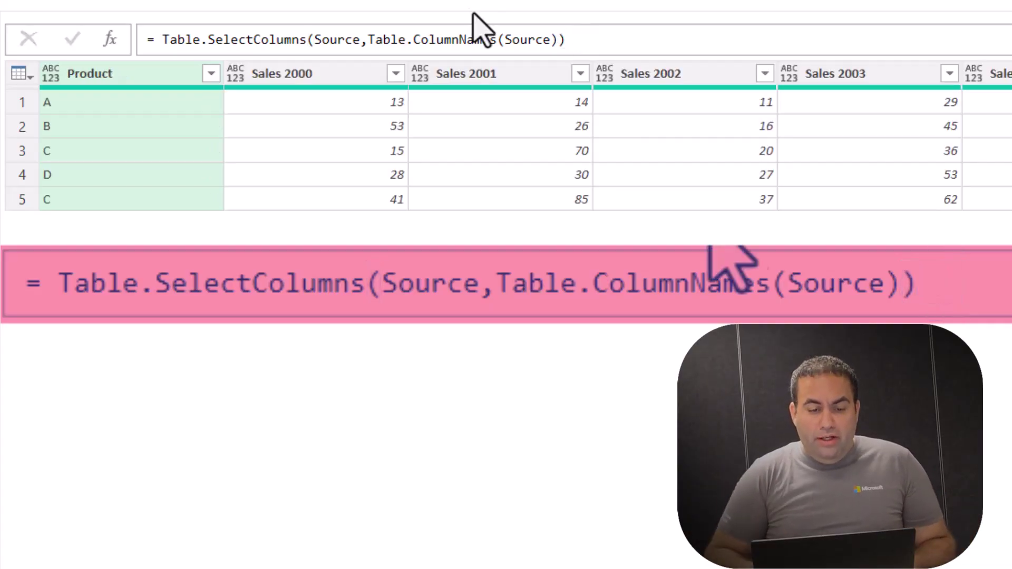
# Step: Wrap Table.ColumnNames(Source) in List.RemoveFirstN with a count of 5
pyautogui.click(367, 39)
pyautogui.hotkey('ctrl', 'shift', 'Right')
pyautogui.hotkey('ctrl', 'shift', 'Right')
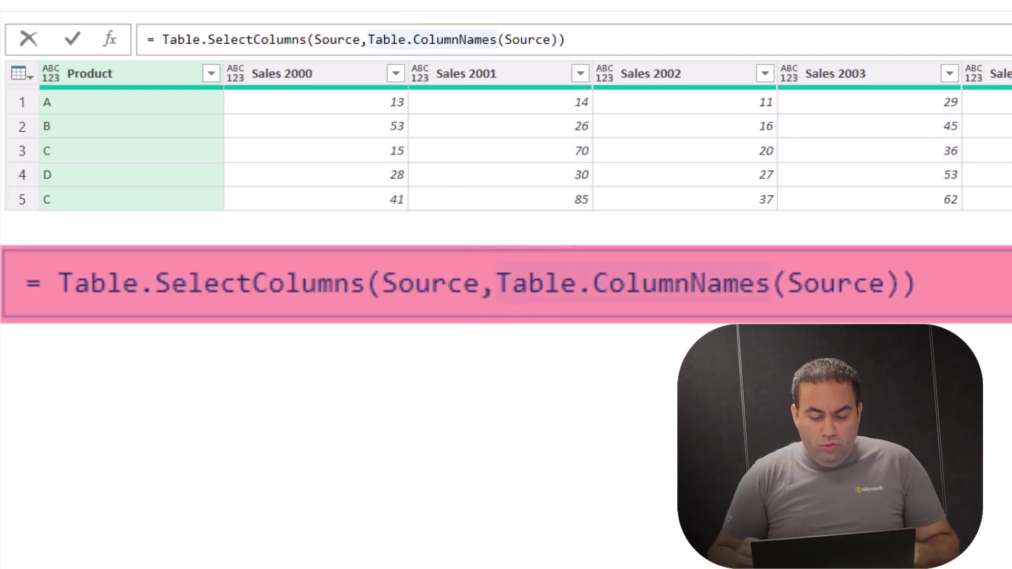
pyautogui.write('(')
pyautogui.press('Left')
pyautogui.write('li')
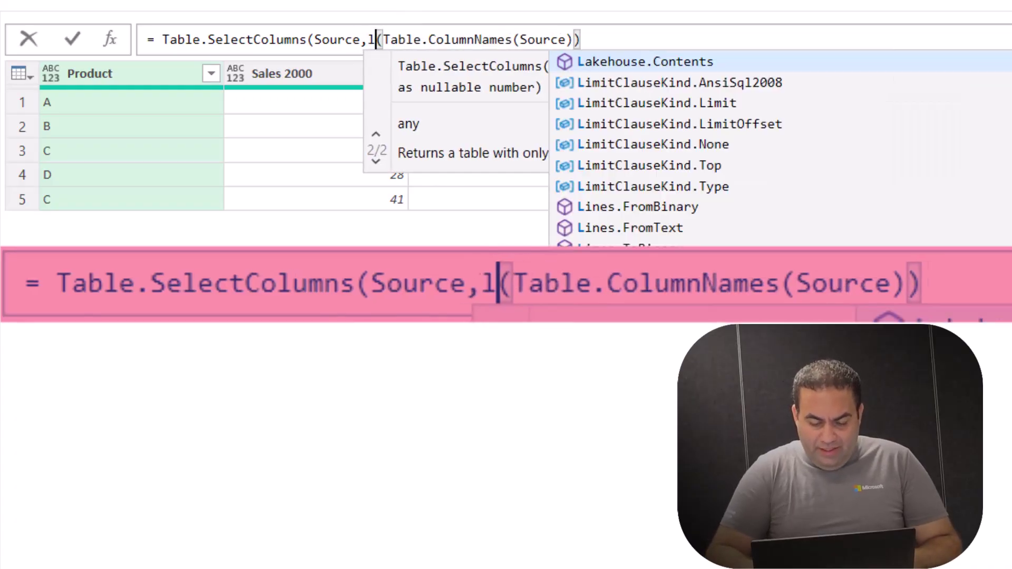
pyautogui.write('stforsn')
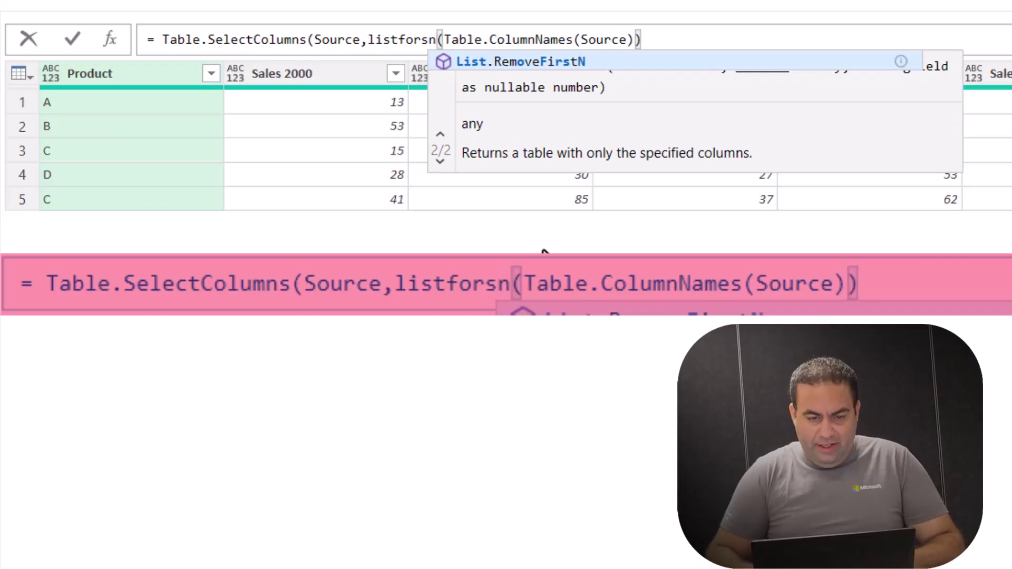
pyautogui.press('Tab')
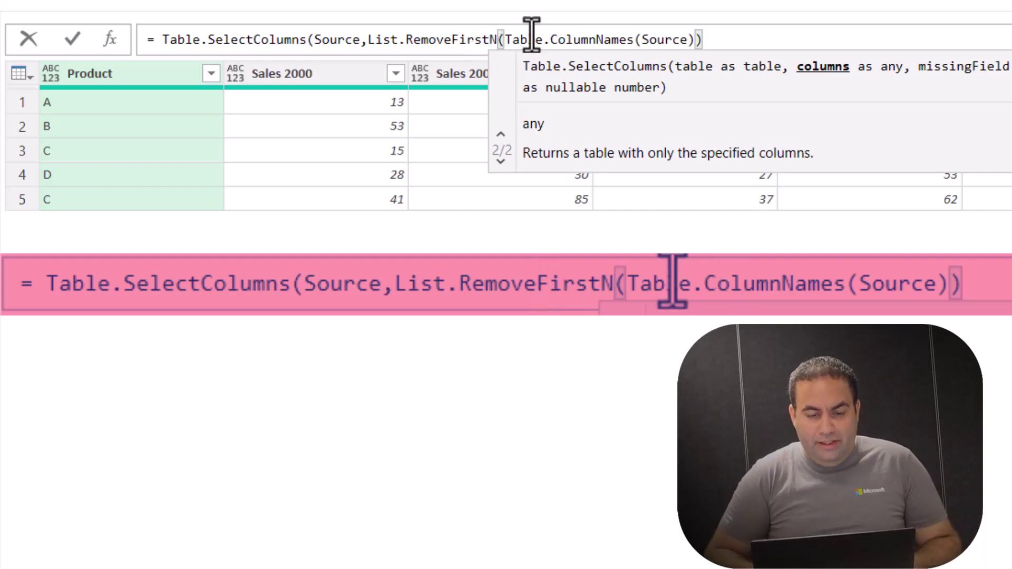
pyautogui.click(694, 39)
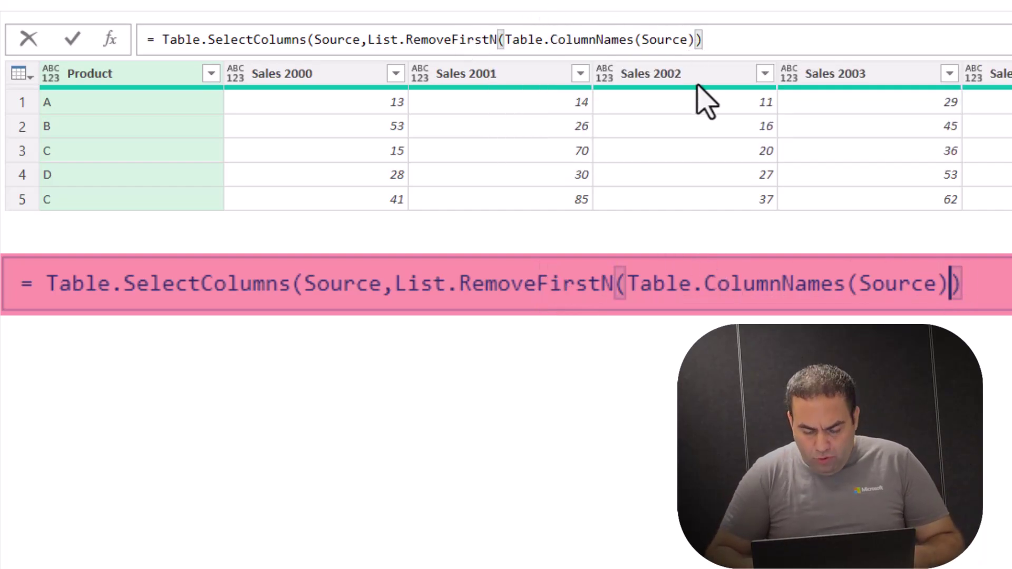
pyautogui.write(',5))')
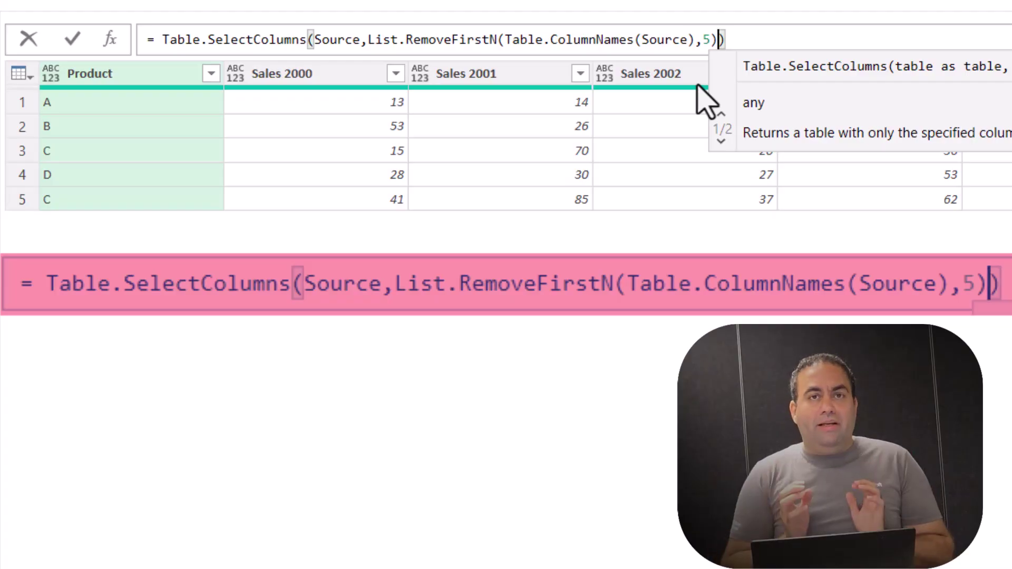
# Step: Apply RemoveFirstN, then swap it for List.FirstN to keep only the first five columns
pyautogui.press('Return')
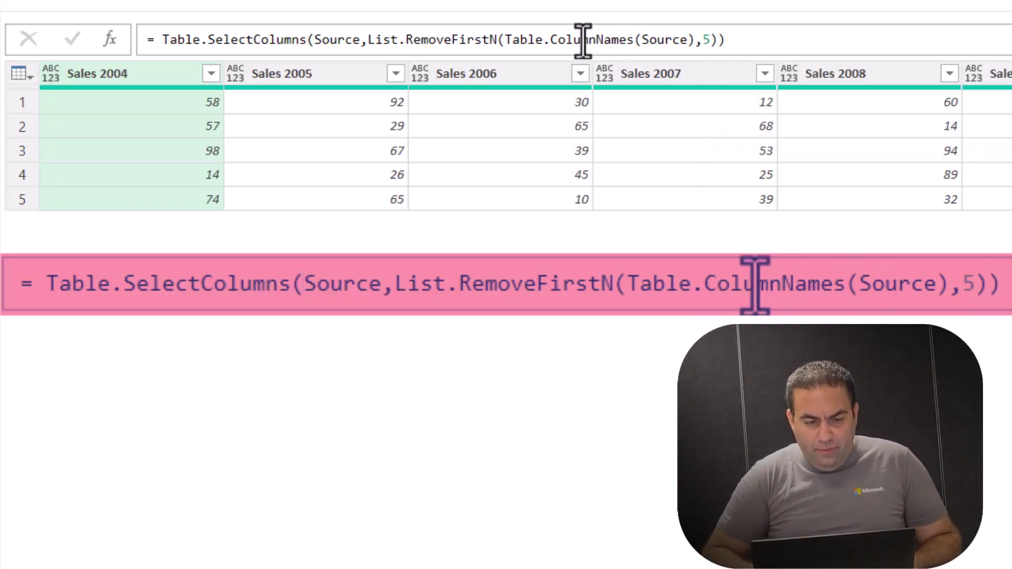
pyautogui.doubleClick(432, 39)
pyautogui.moveTo(432, 39)
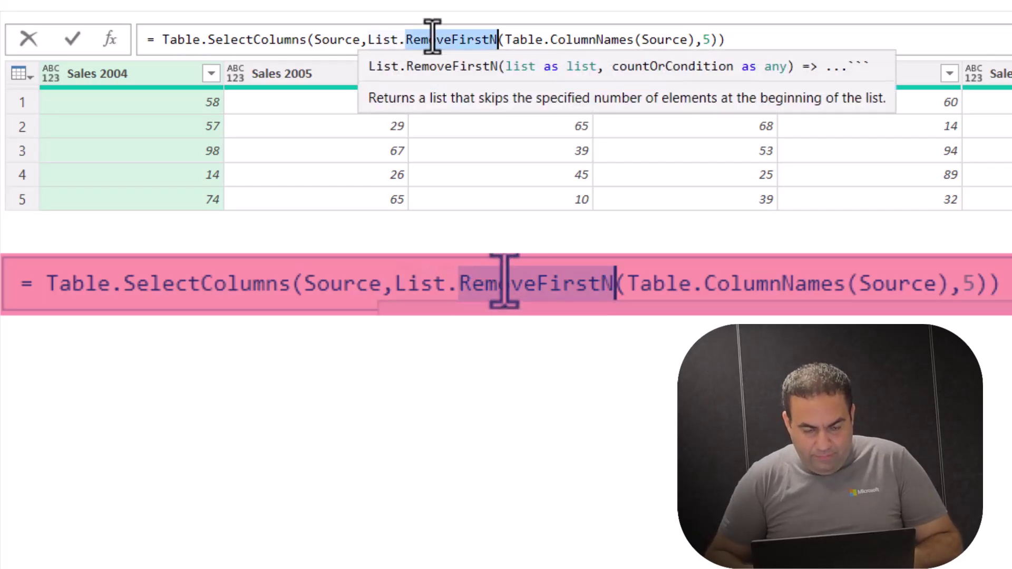
pyautogui.write('fir')
pyautogui.press('Down')
pyautogui.press('Tab')
pyautogui.press('Return')
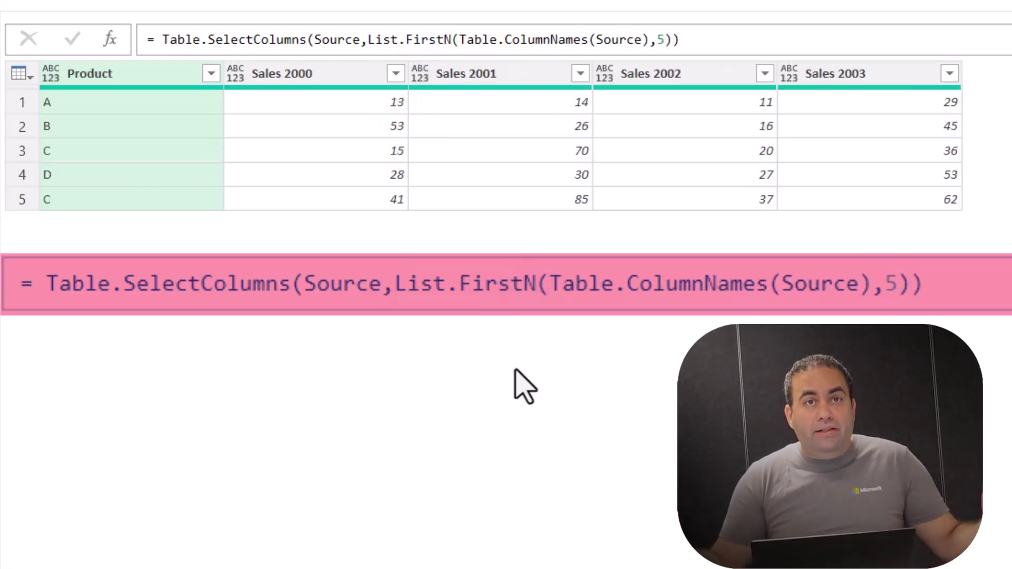
# Step: Switch back to List.RemoveFirstN so the table starts at Sales 2004
pyautogui.doubleClick(422, 39)
pyautogui.write('remove')
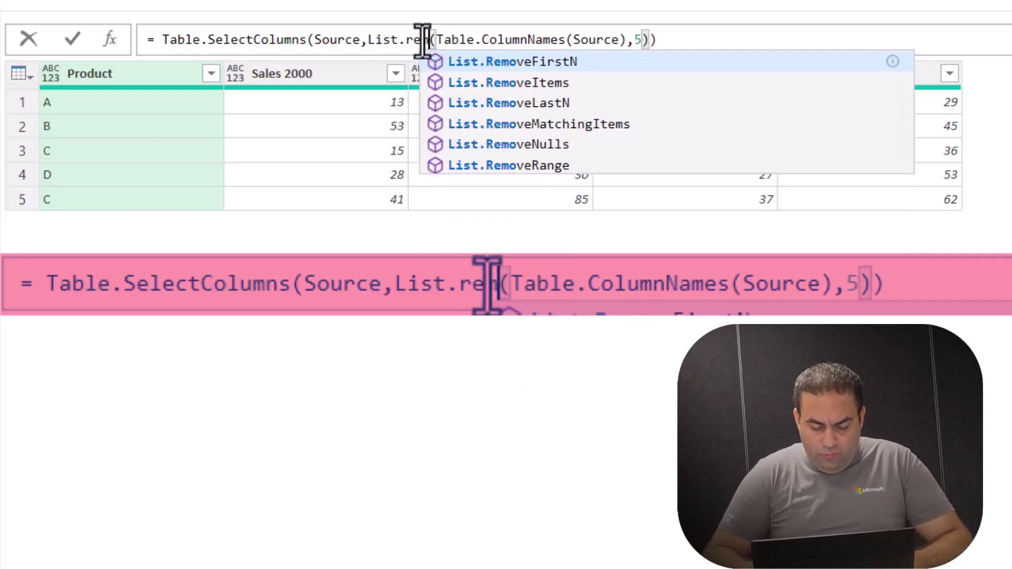
pyautogui.press('Down')
pyautogui.press('Down')
pyautogui.press('Up')
pyautogui.press('Up')
pyautogui.press('Tab')
pyautogui.press('Return')
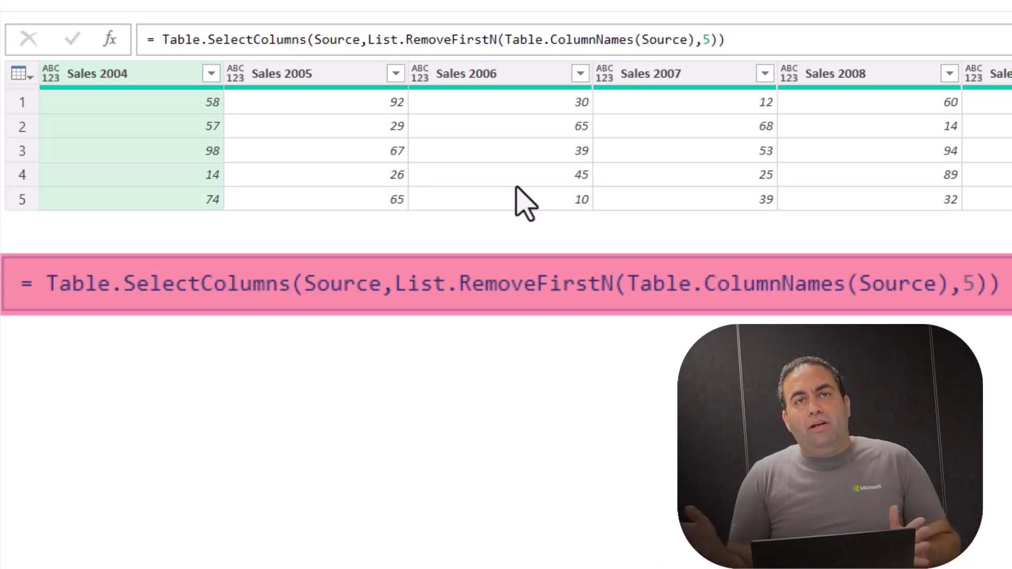
# Step: Change the function to List.RemoveLastN(...,5), leaving columns Product through Sales 2019
pyautogui.doubleClick(415, 40)
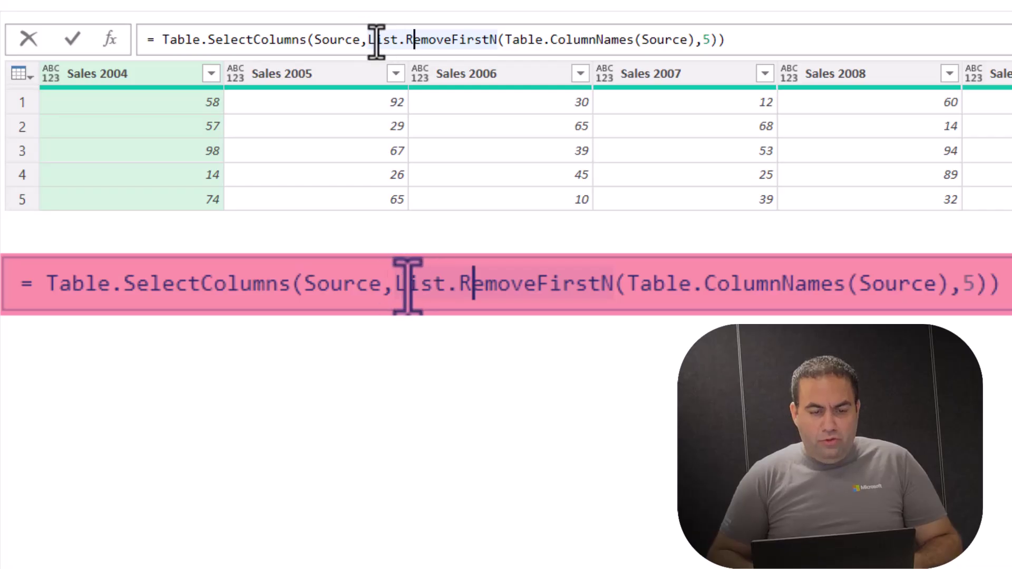
pyautogui.click(468, 40)
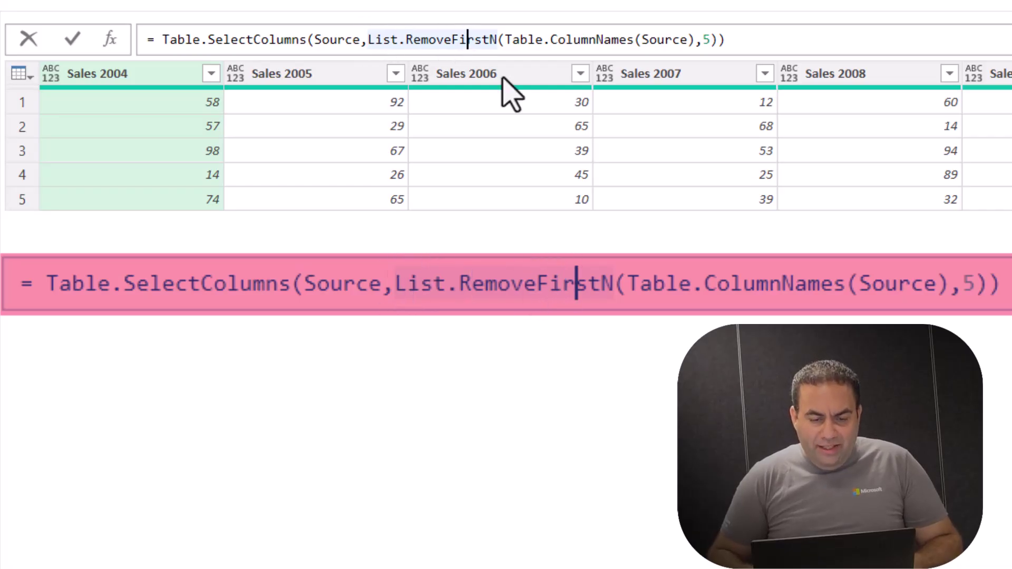
pyautogui.hotkey('shift', 'Left')
pyautogui.hotkey('shift', 'Left')
pyautogui.hotkey('shift', 'Left')
pyautogui.hotkey('shift', 'Left')
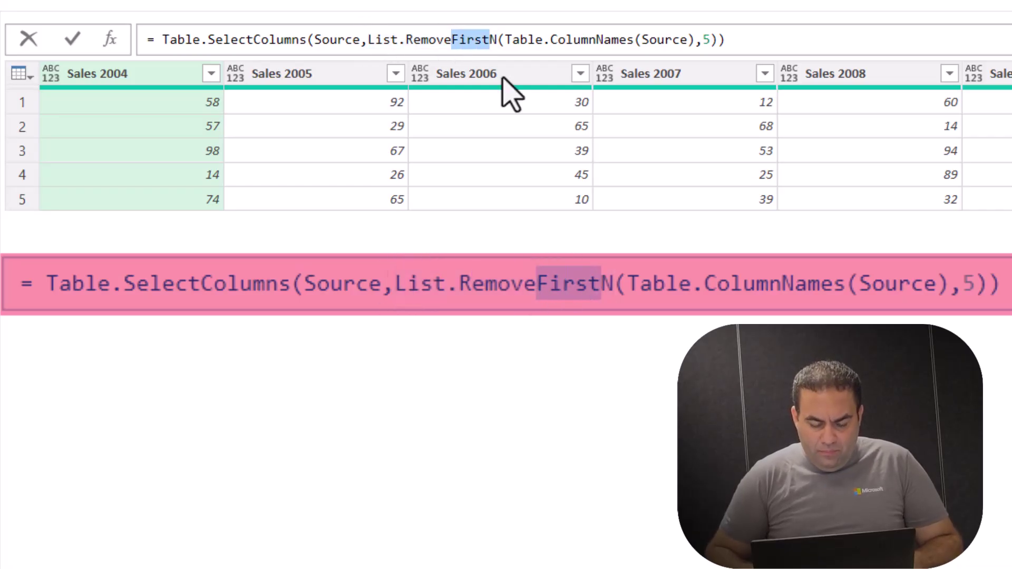
pyautogui.press('BackSpace')
pyautogui.write('Last')
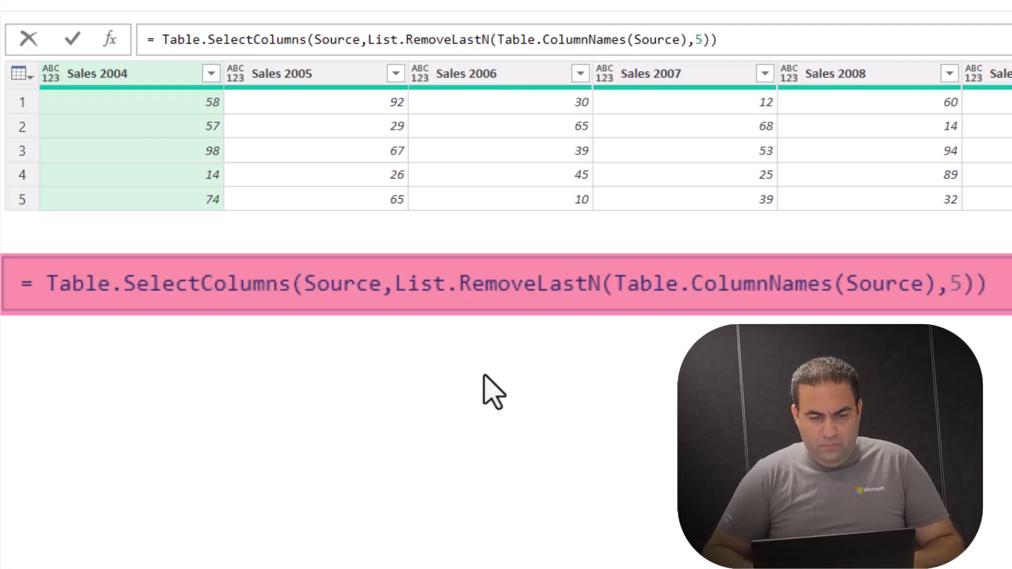
pyautogui.press('Return')
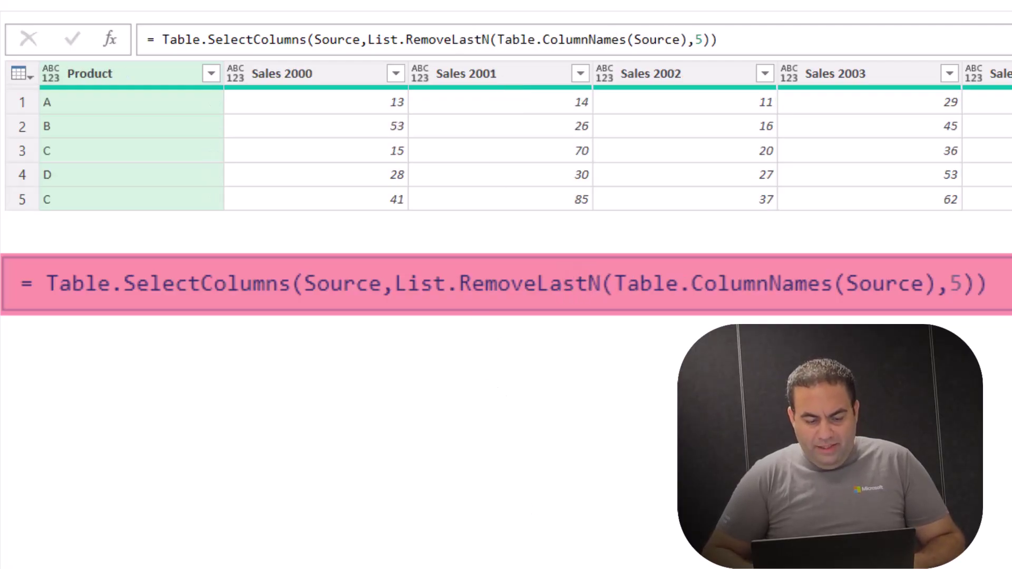
pyautogui.hscroll(10, 525, 137)
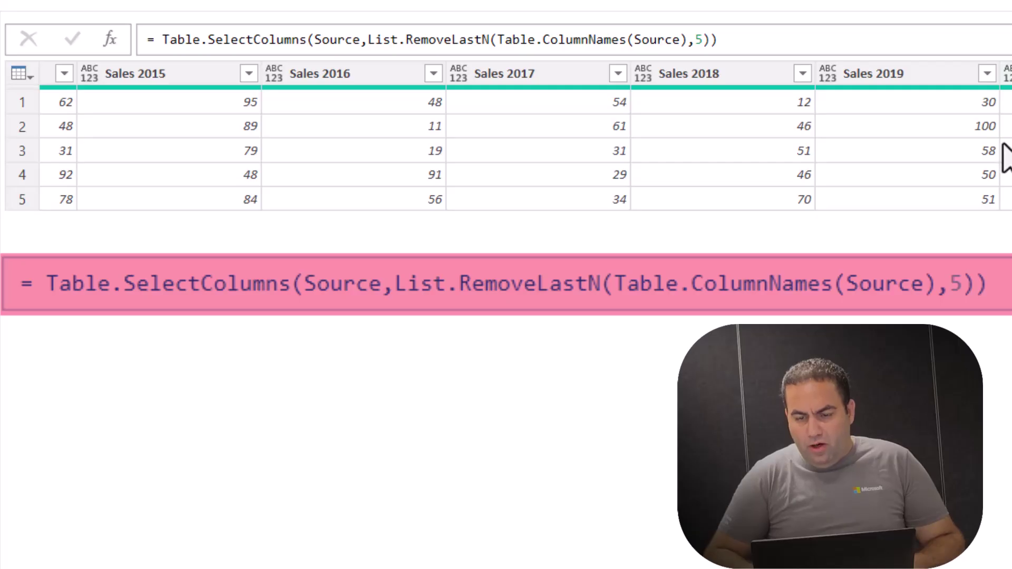